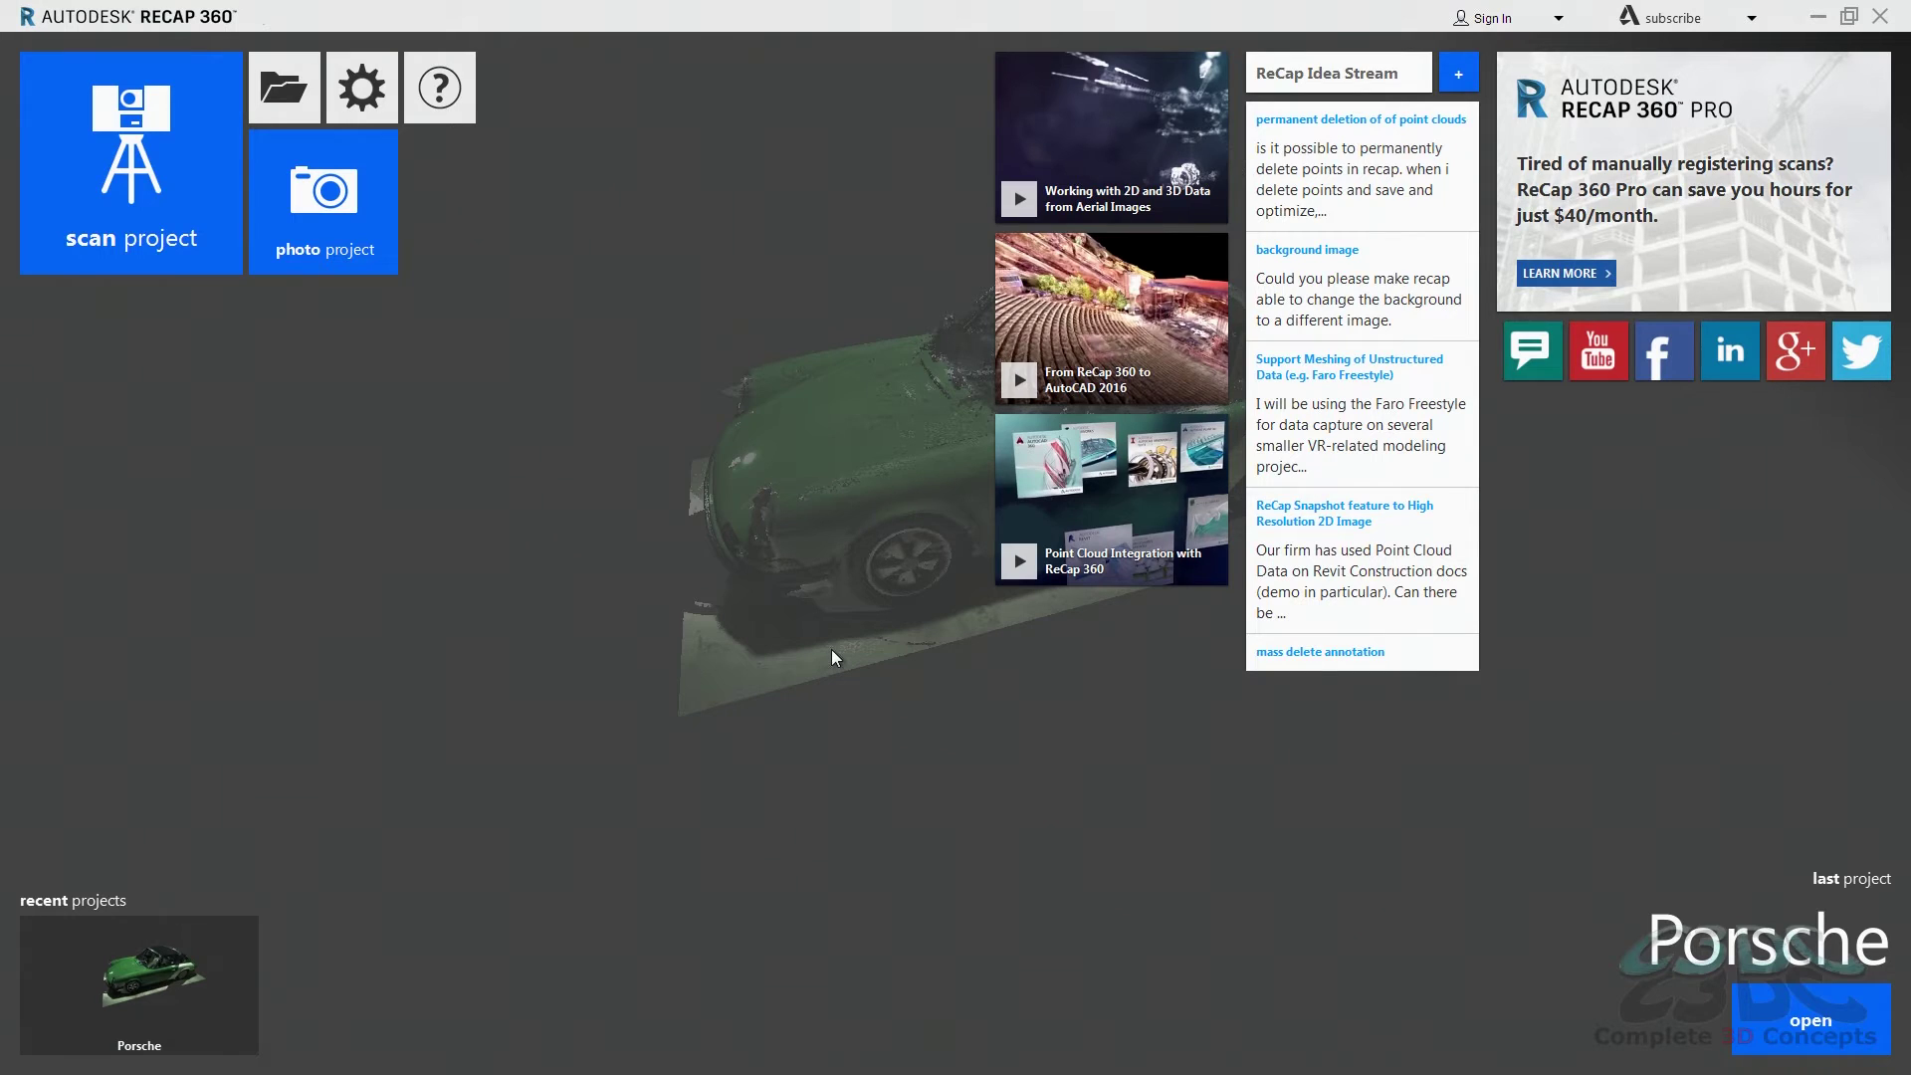
- Create a scan project named PTS Import, saved in E:\Recap tutorials\Non Native
click(224, 225)
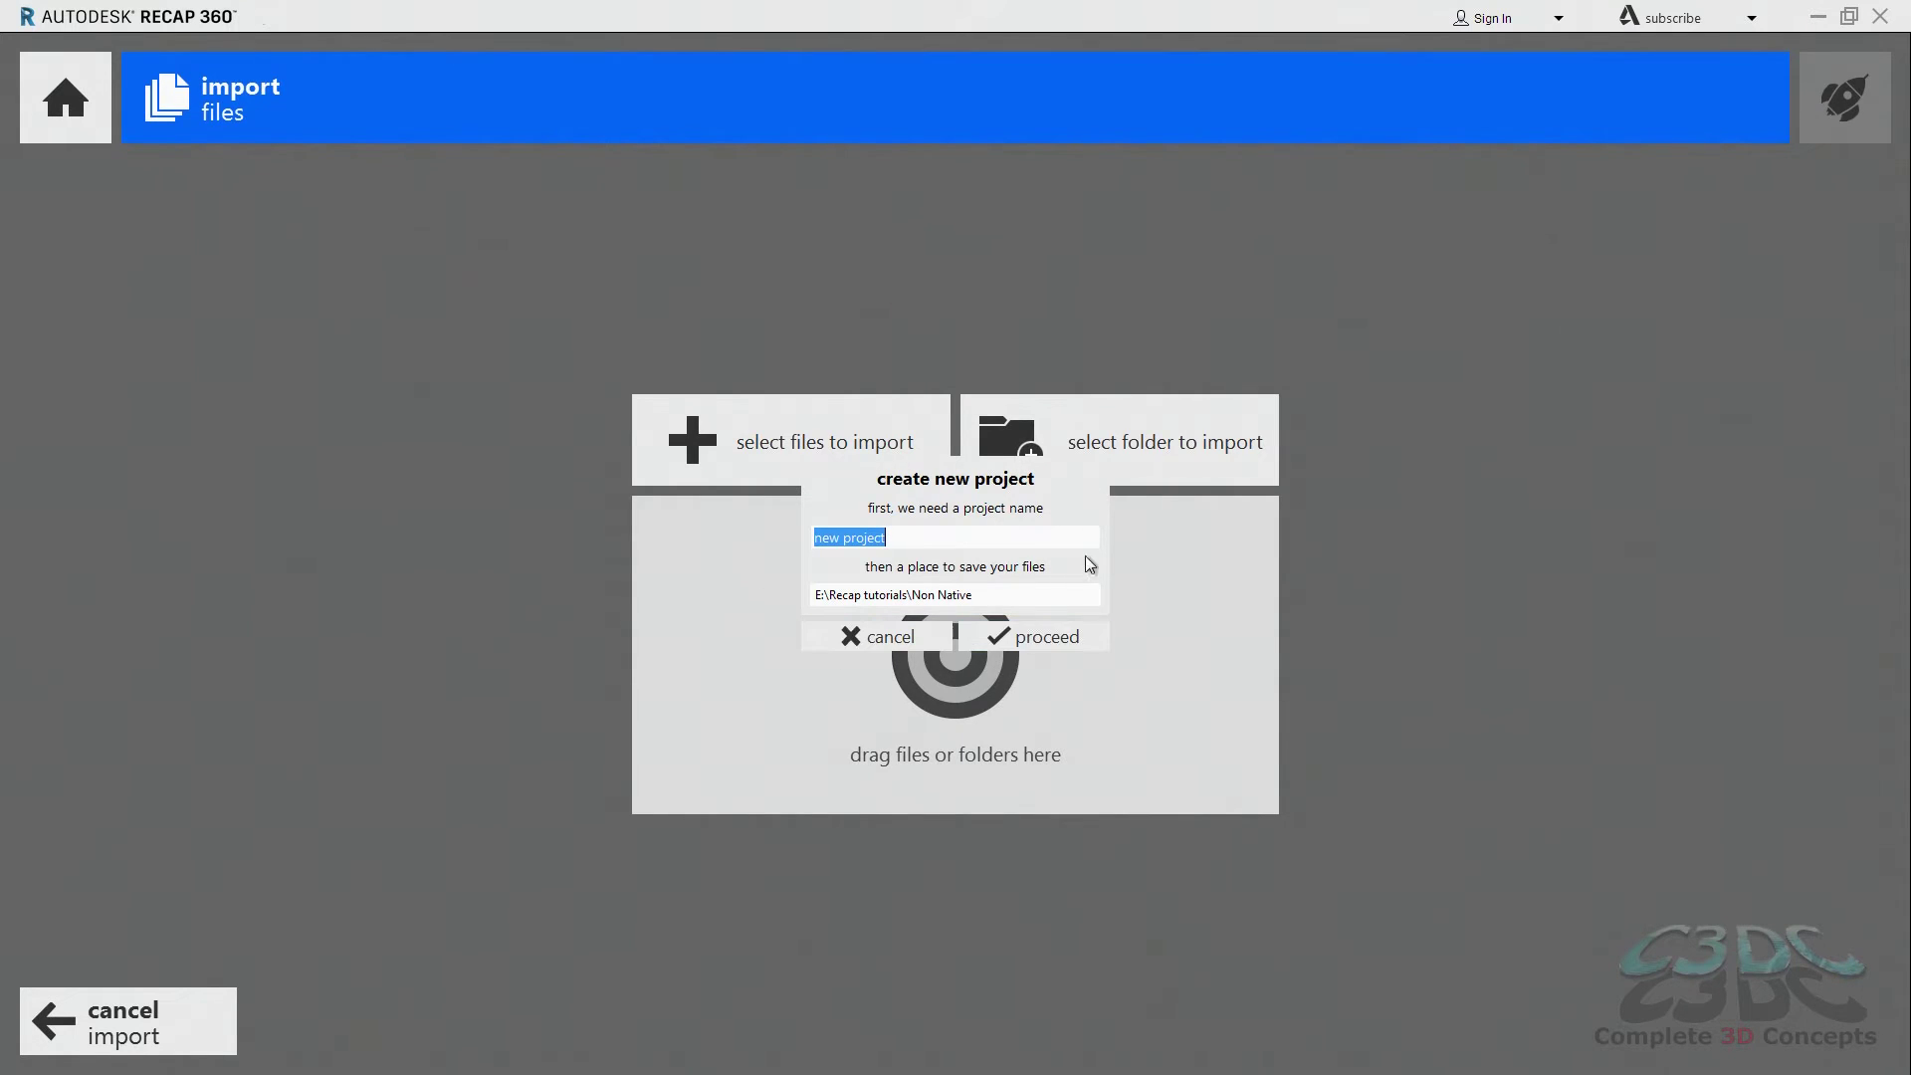
text(PTS Import)
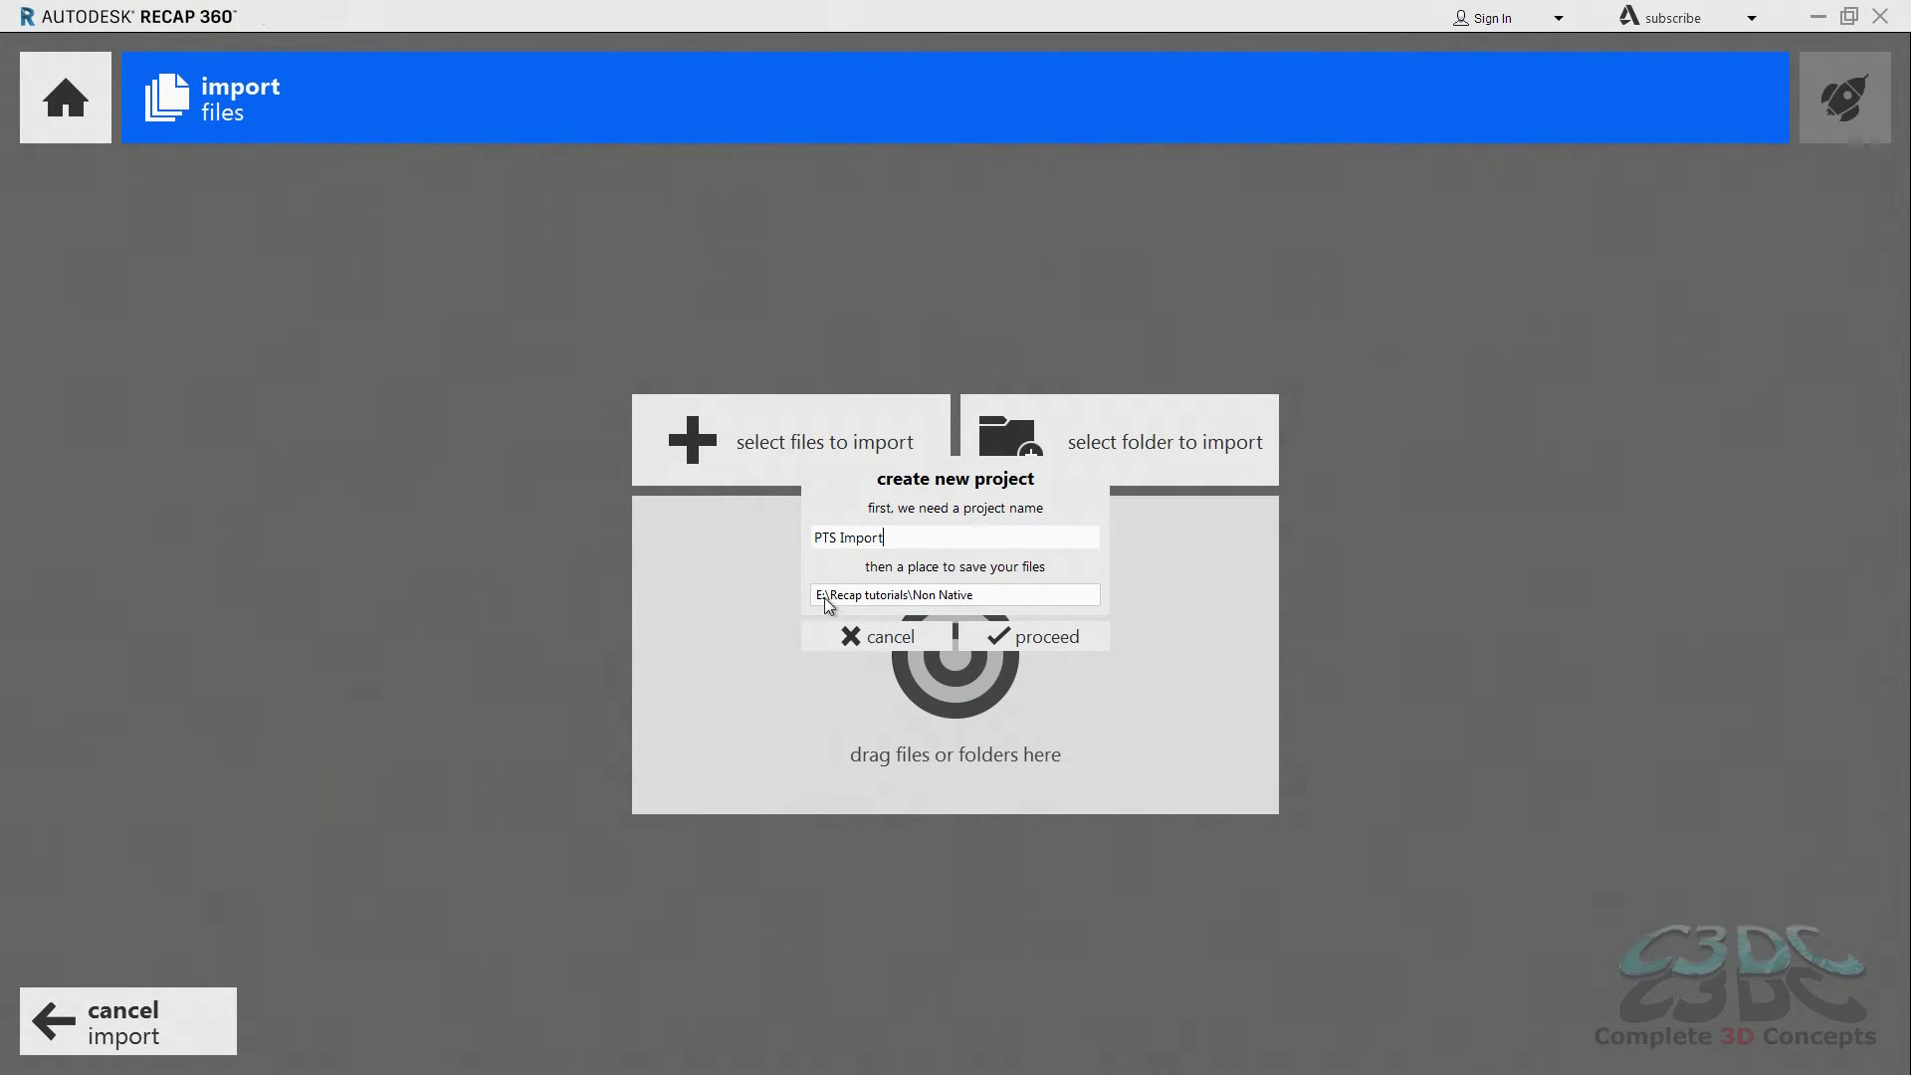
click(922, 595)
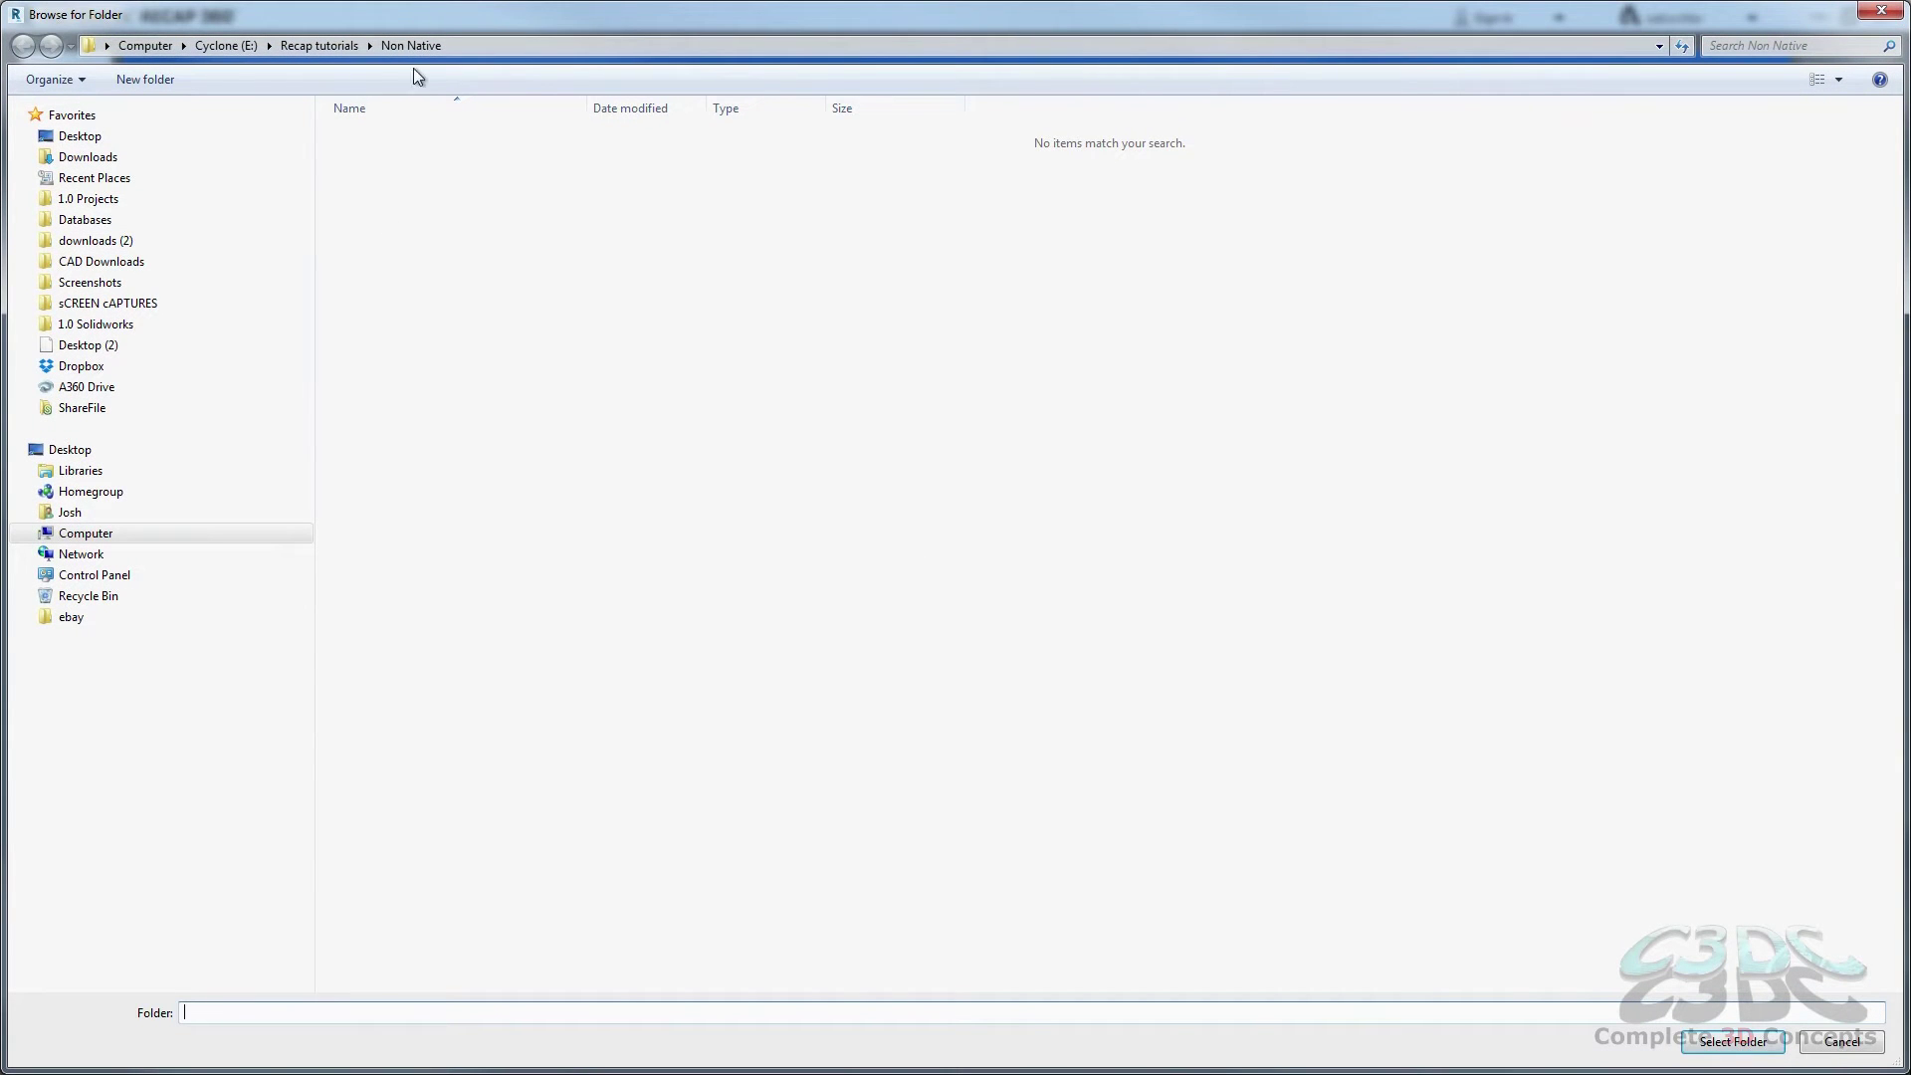
click(1730, 1042)
click(984, 645)
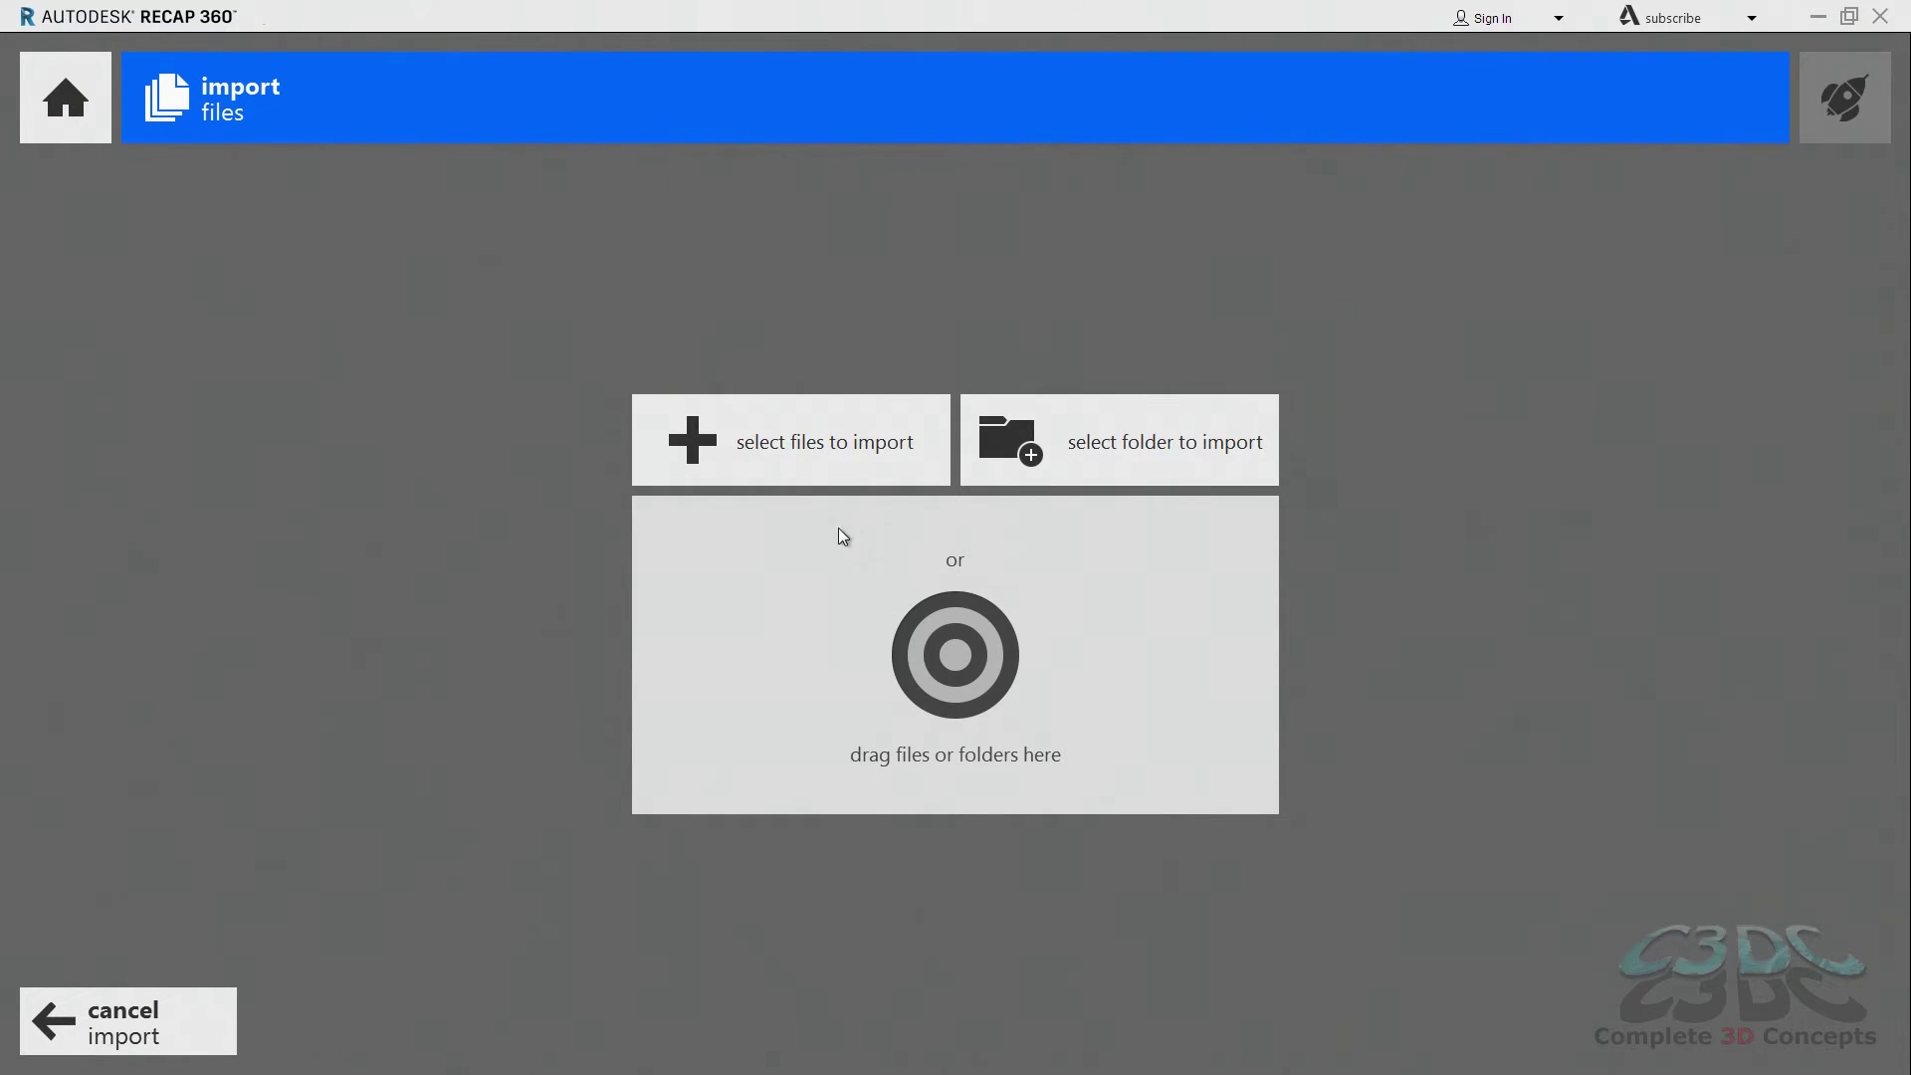
- Examine full car.pts in the Non Native folder and the list of supported point cloud import formats
click(866, 450)
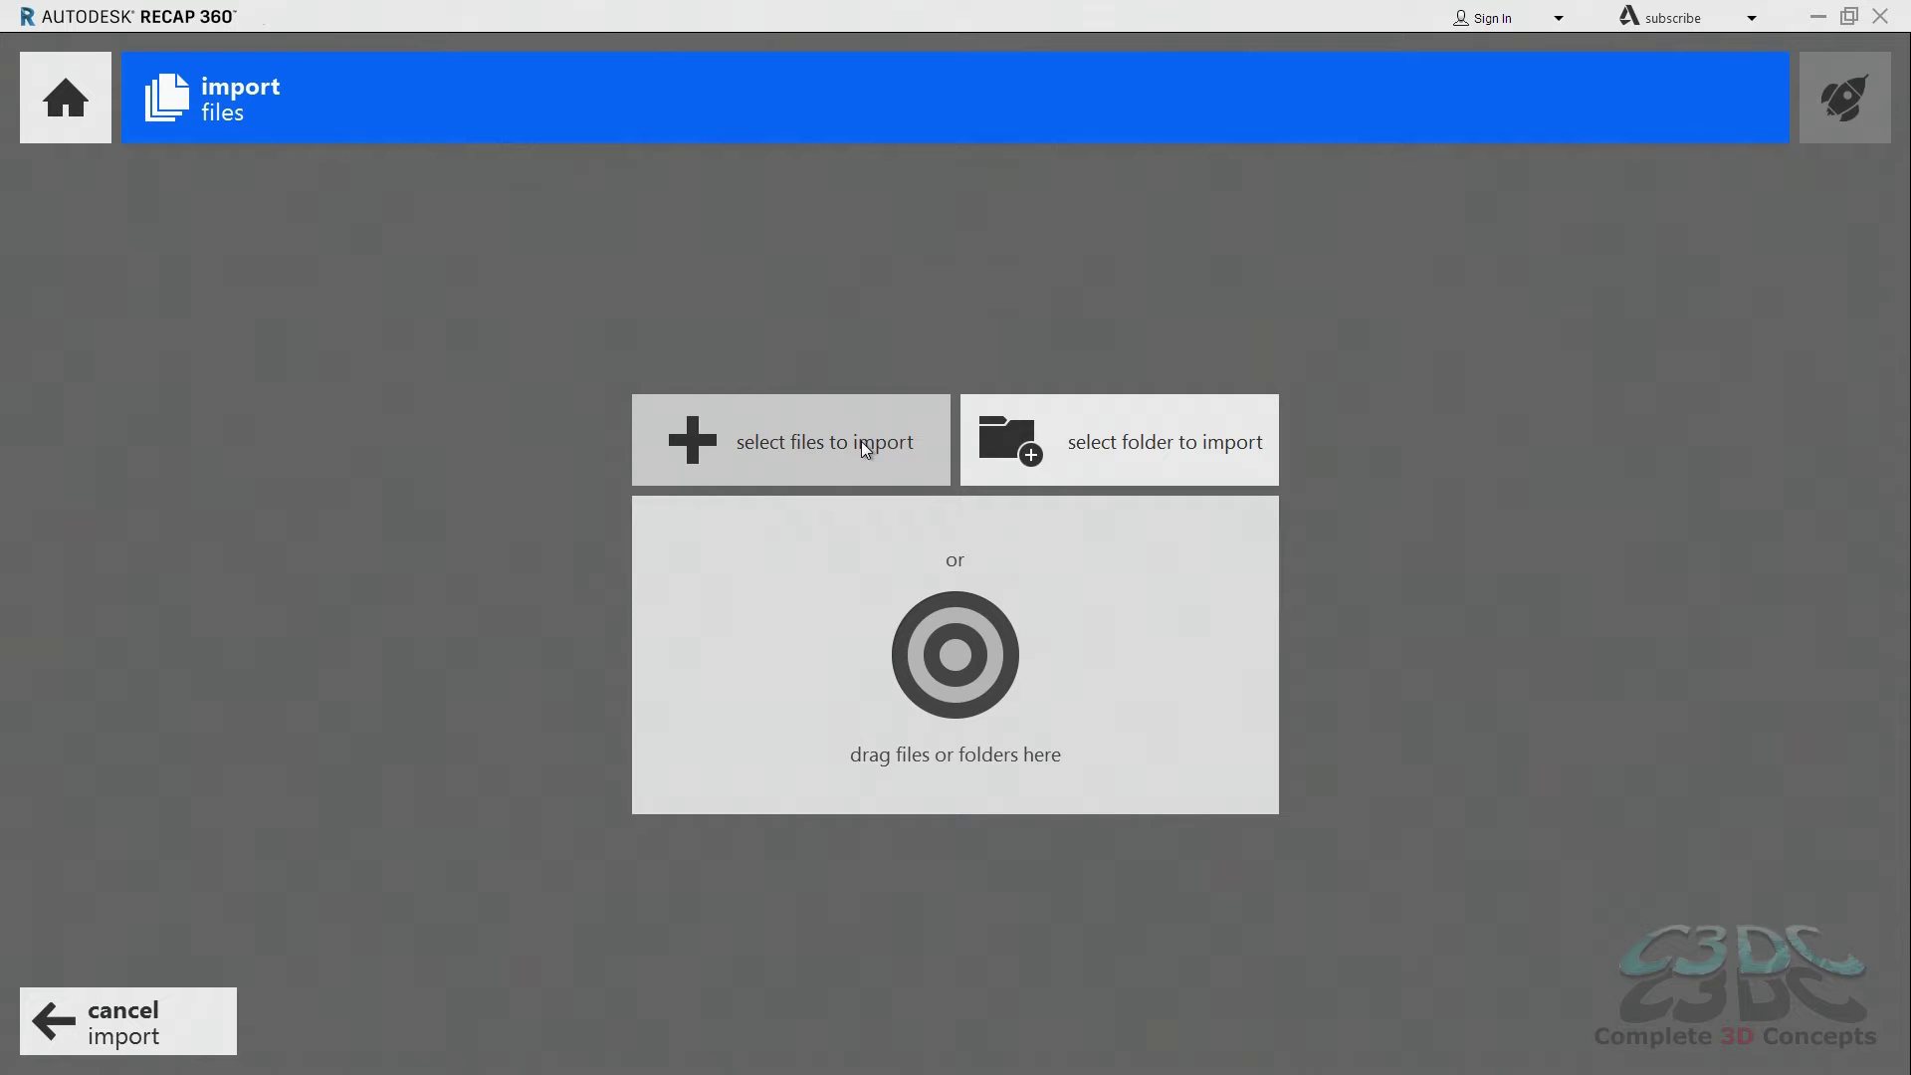
click(866, 449)
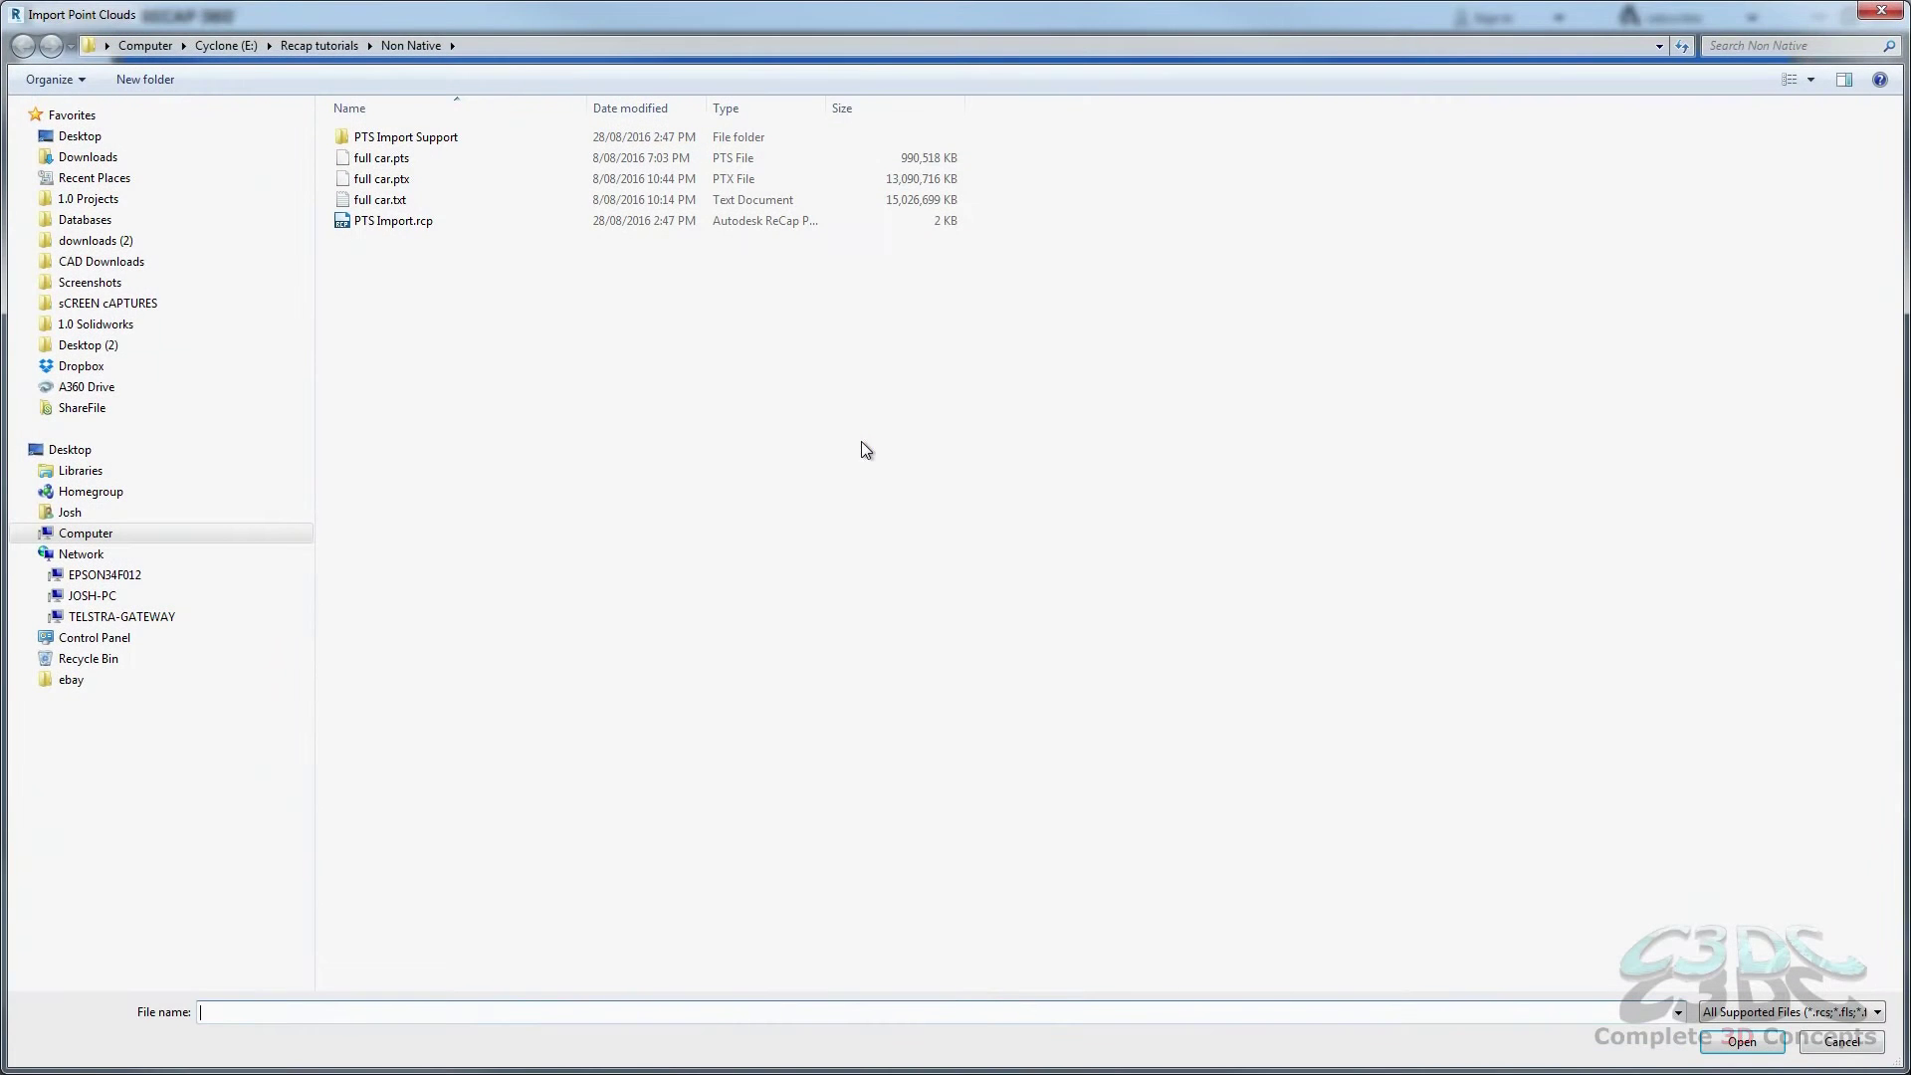
click(414, 159)
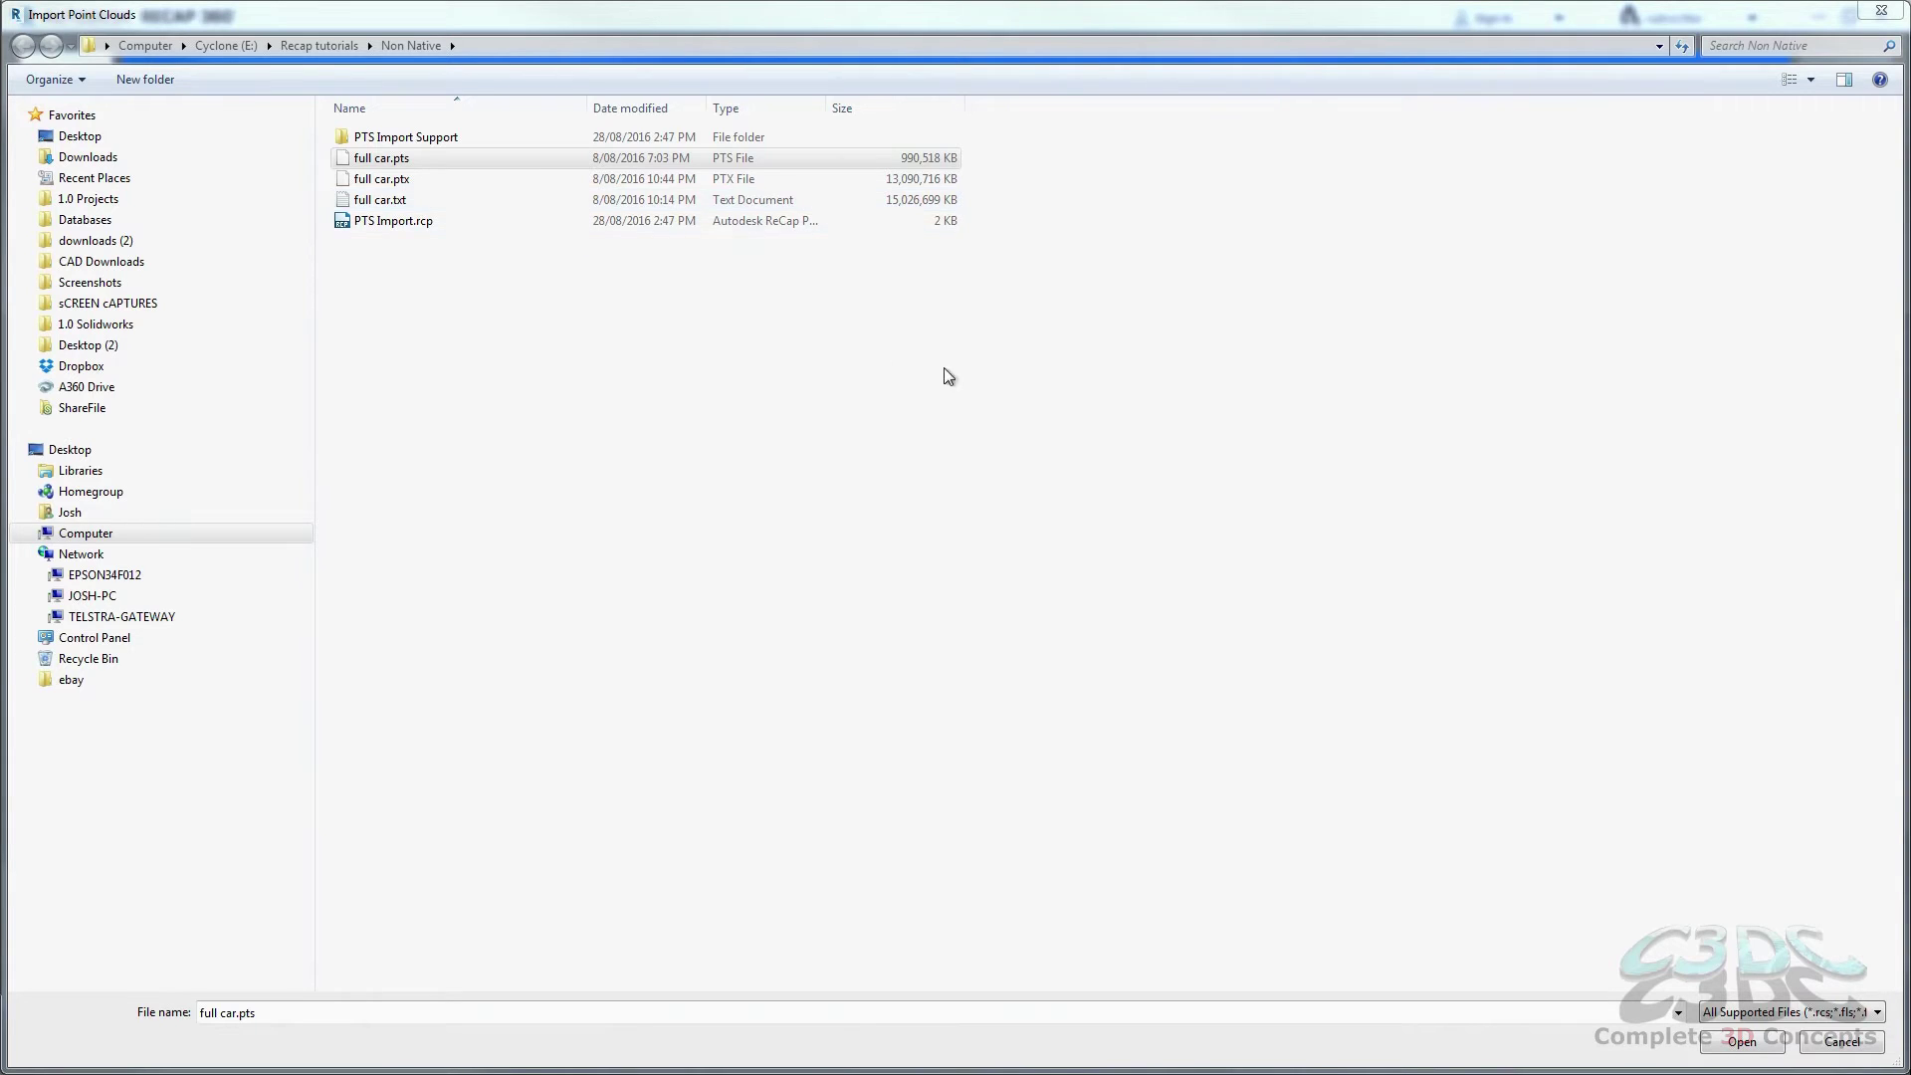
click(1739, 1014)
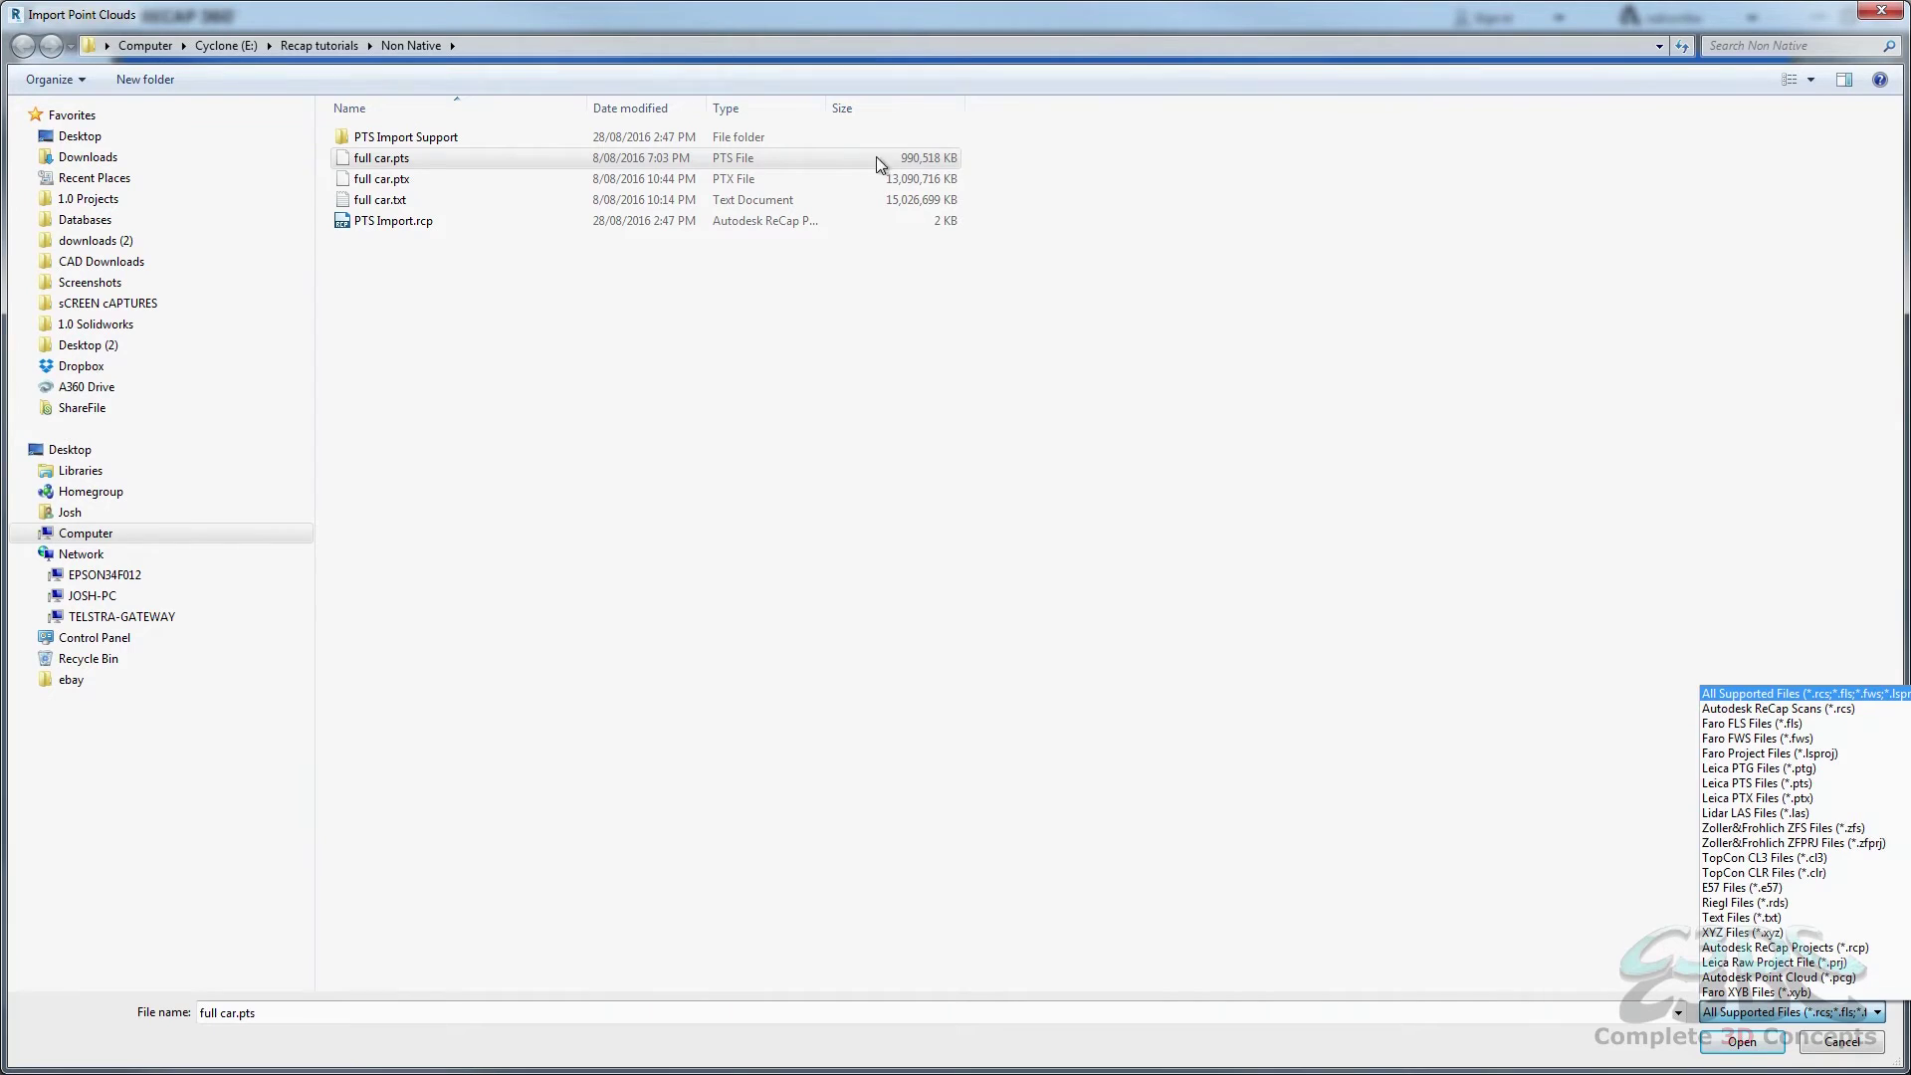
click(908, 163)
click(838, 163)
- Choose the full car.ptx point cloud in the Non Native folder as the file to import
click(818, 181)
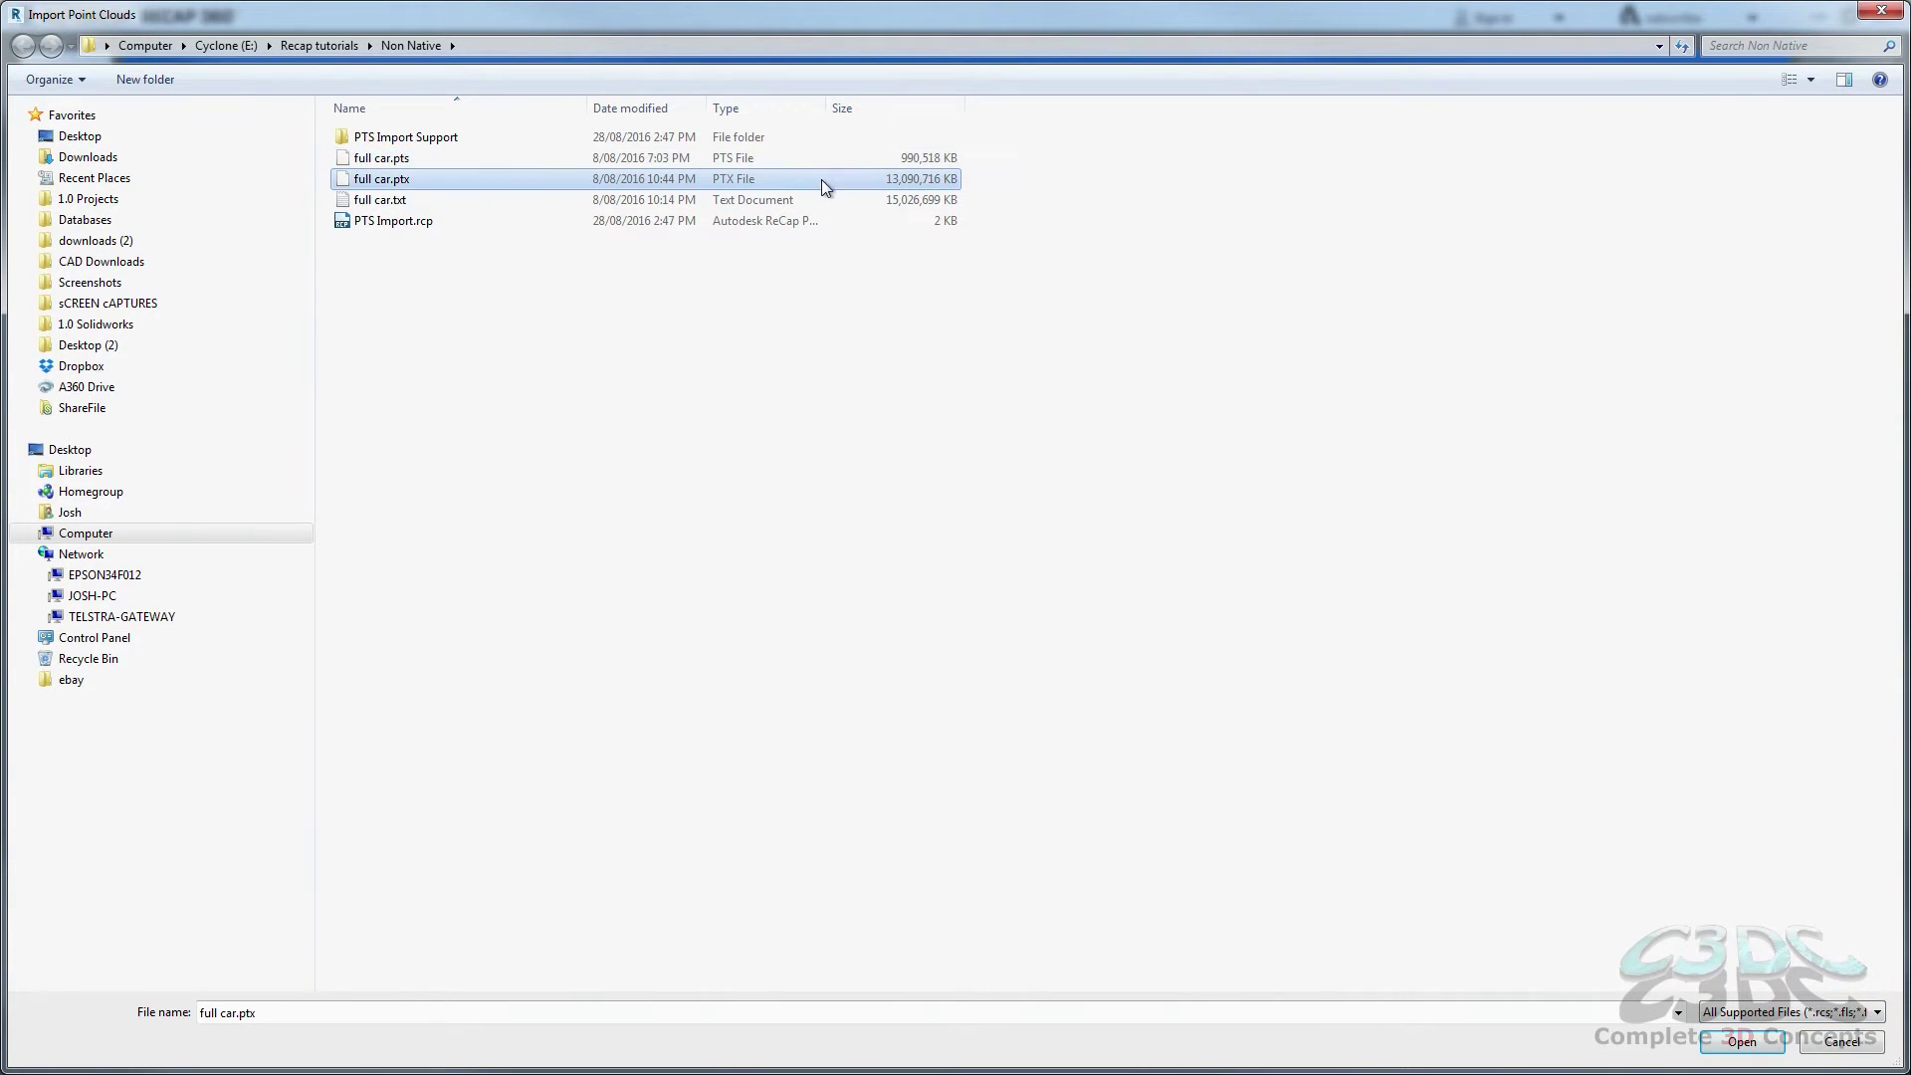
click(800, 200)
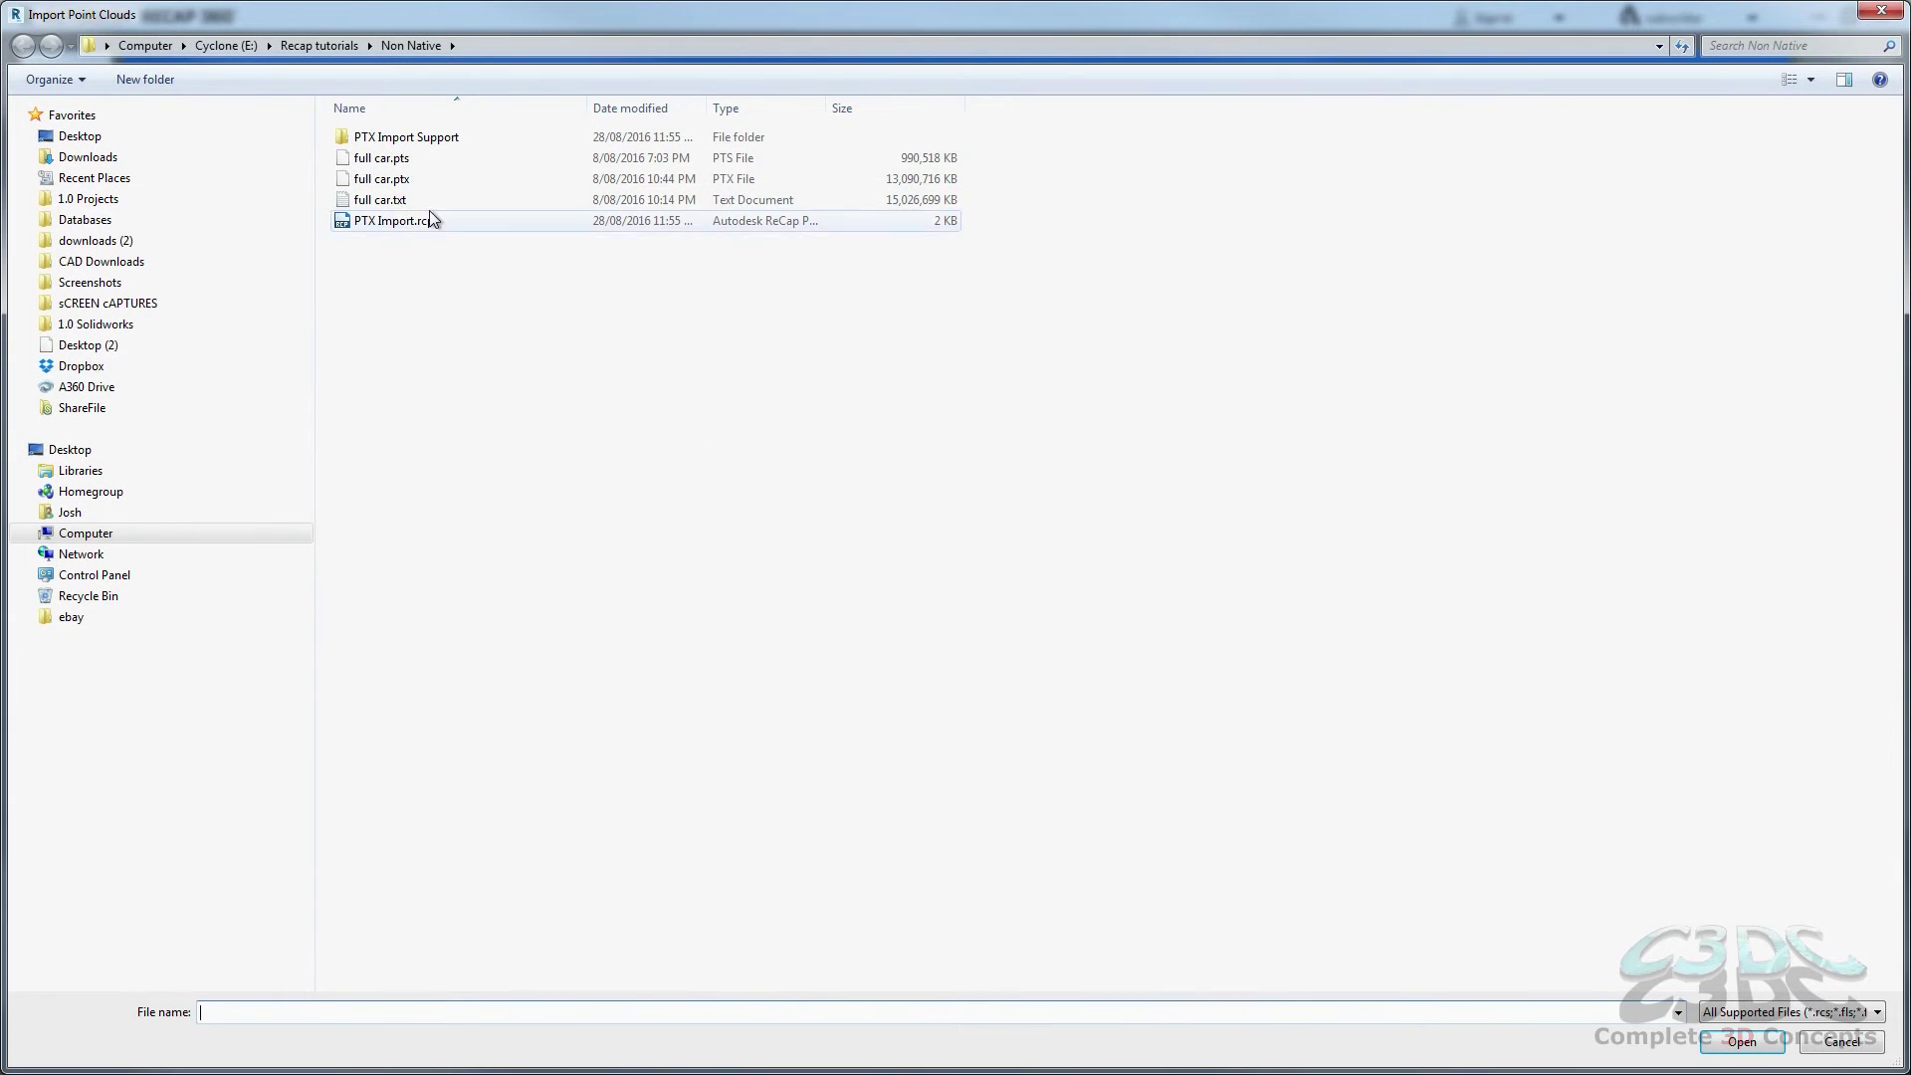
click(398, 180)
key(Return)
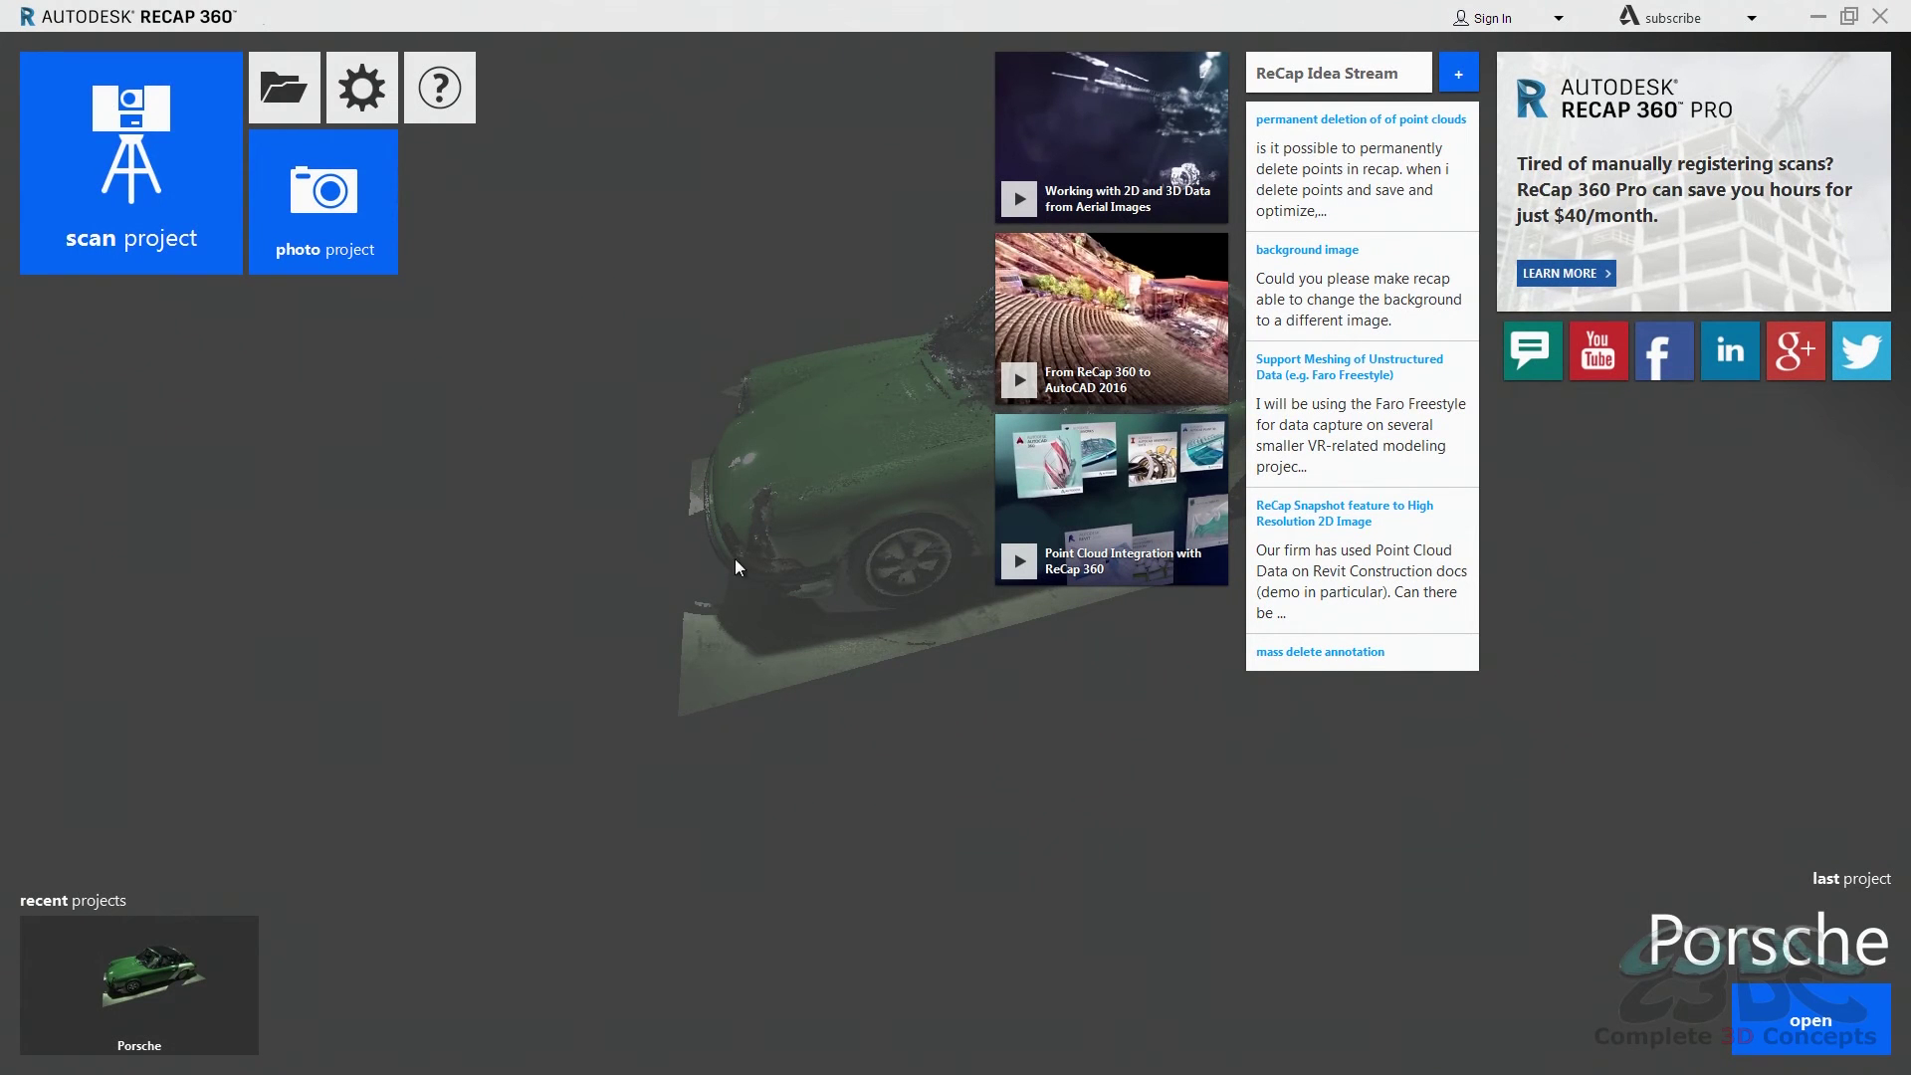
- Create a scan project named PTS Import in E:\Recap tutorials\Non Native and add full car.pts to it
click(230, 128)
text(PTS Import)
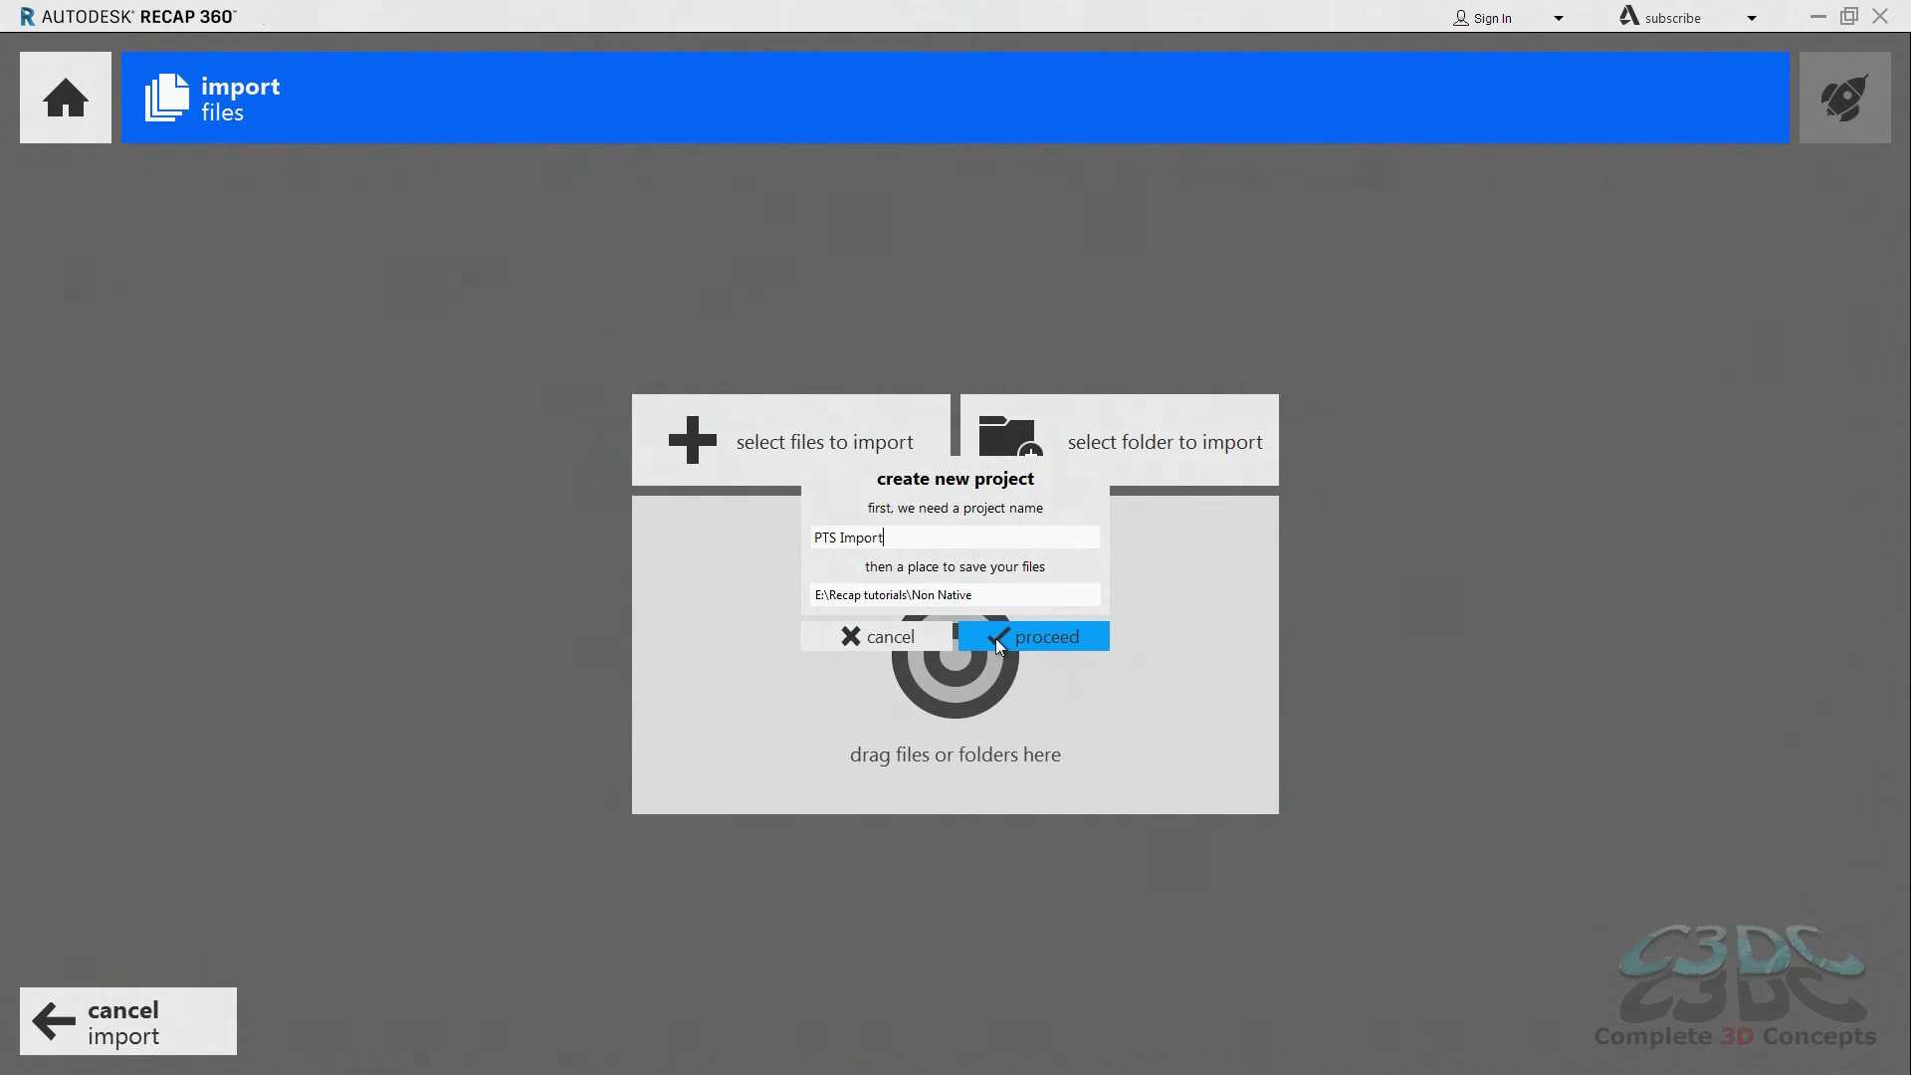
click(1000, 646)
click(716, 461)
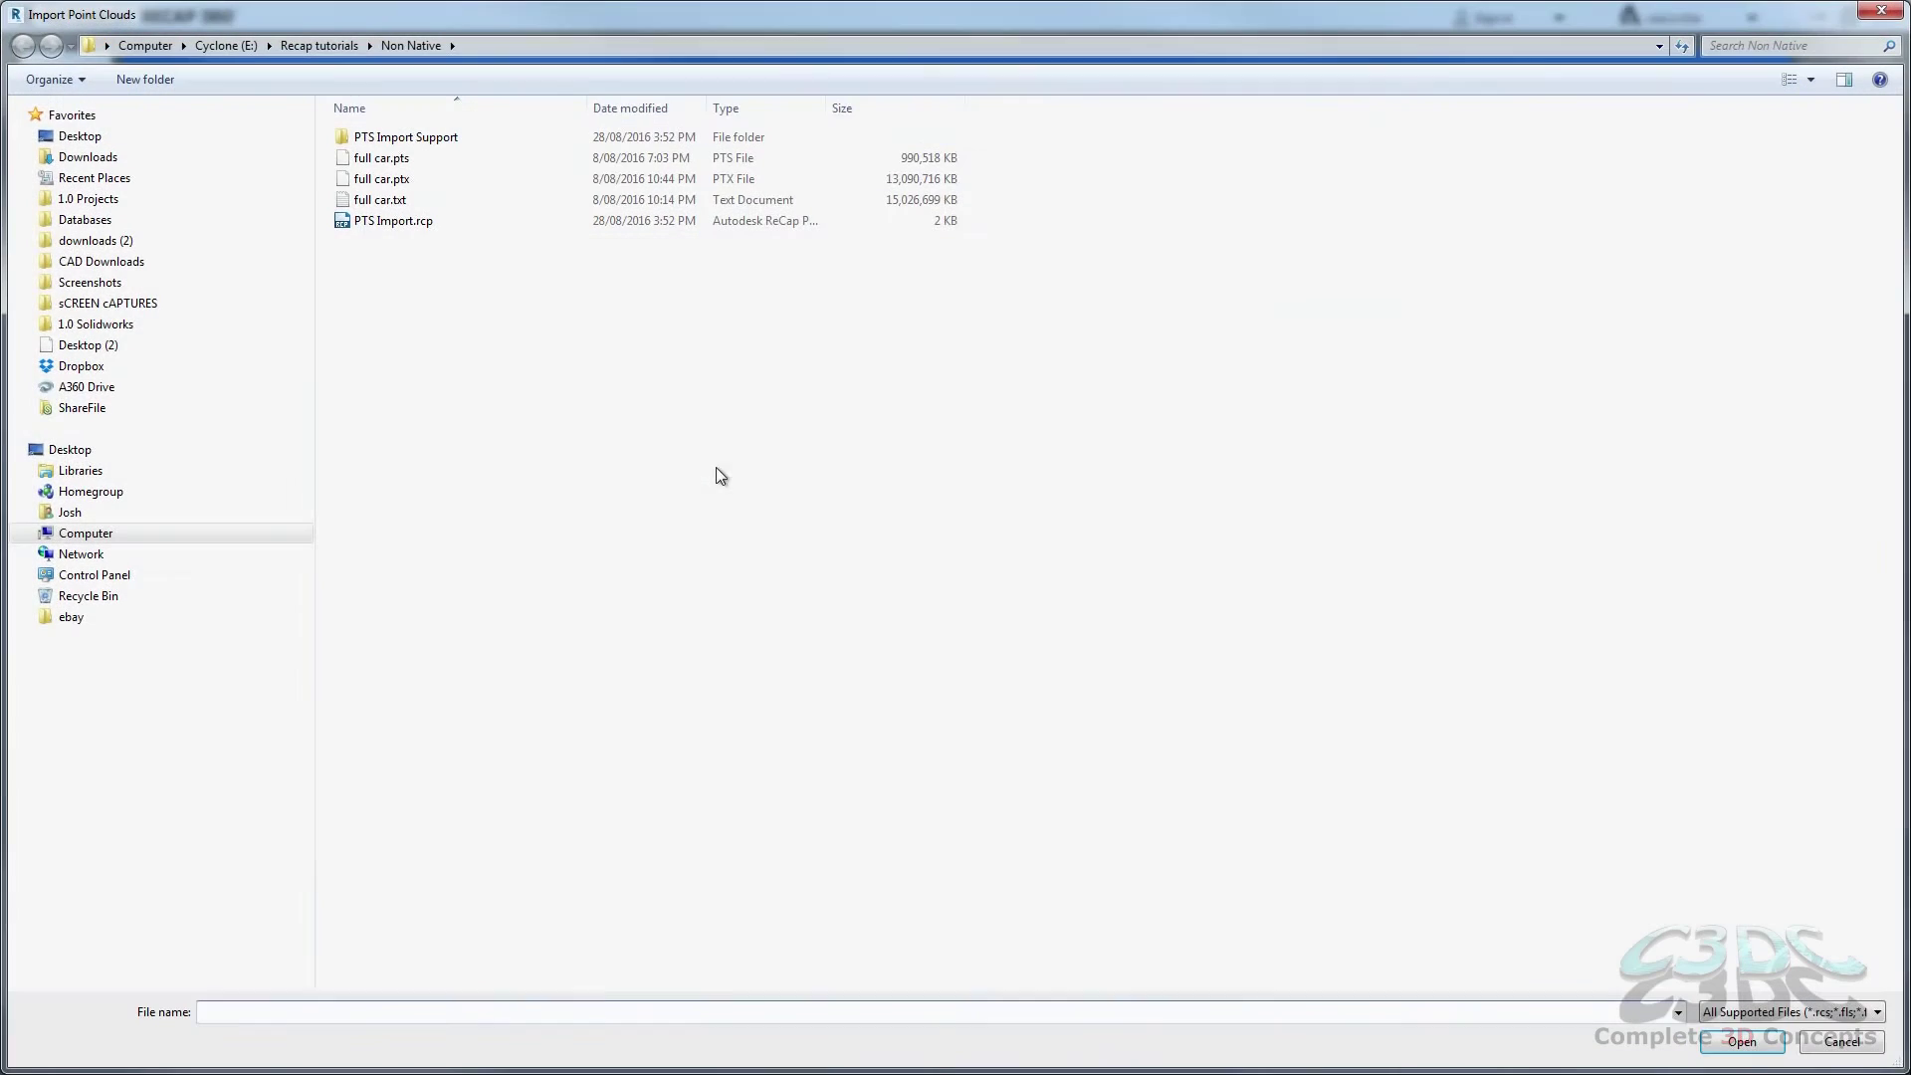
double_click(386, 159)
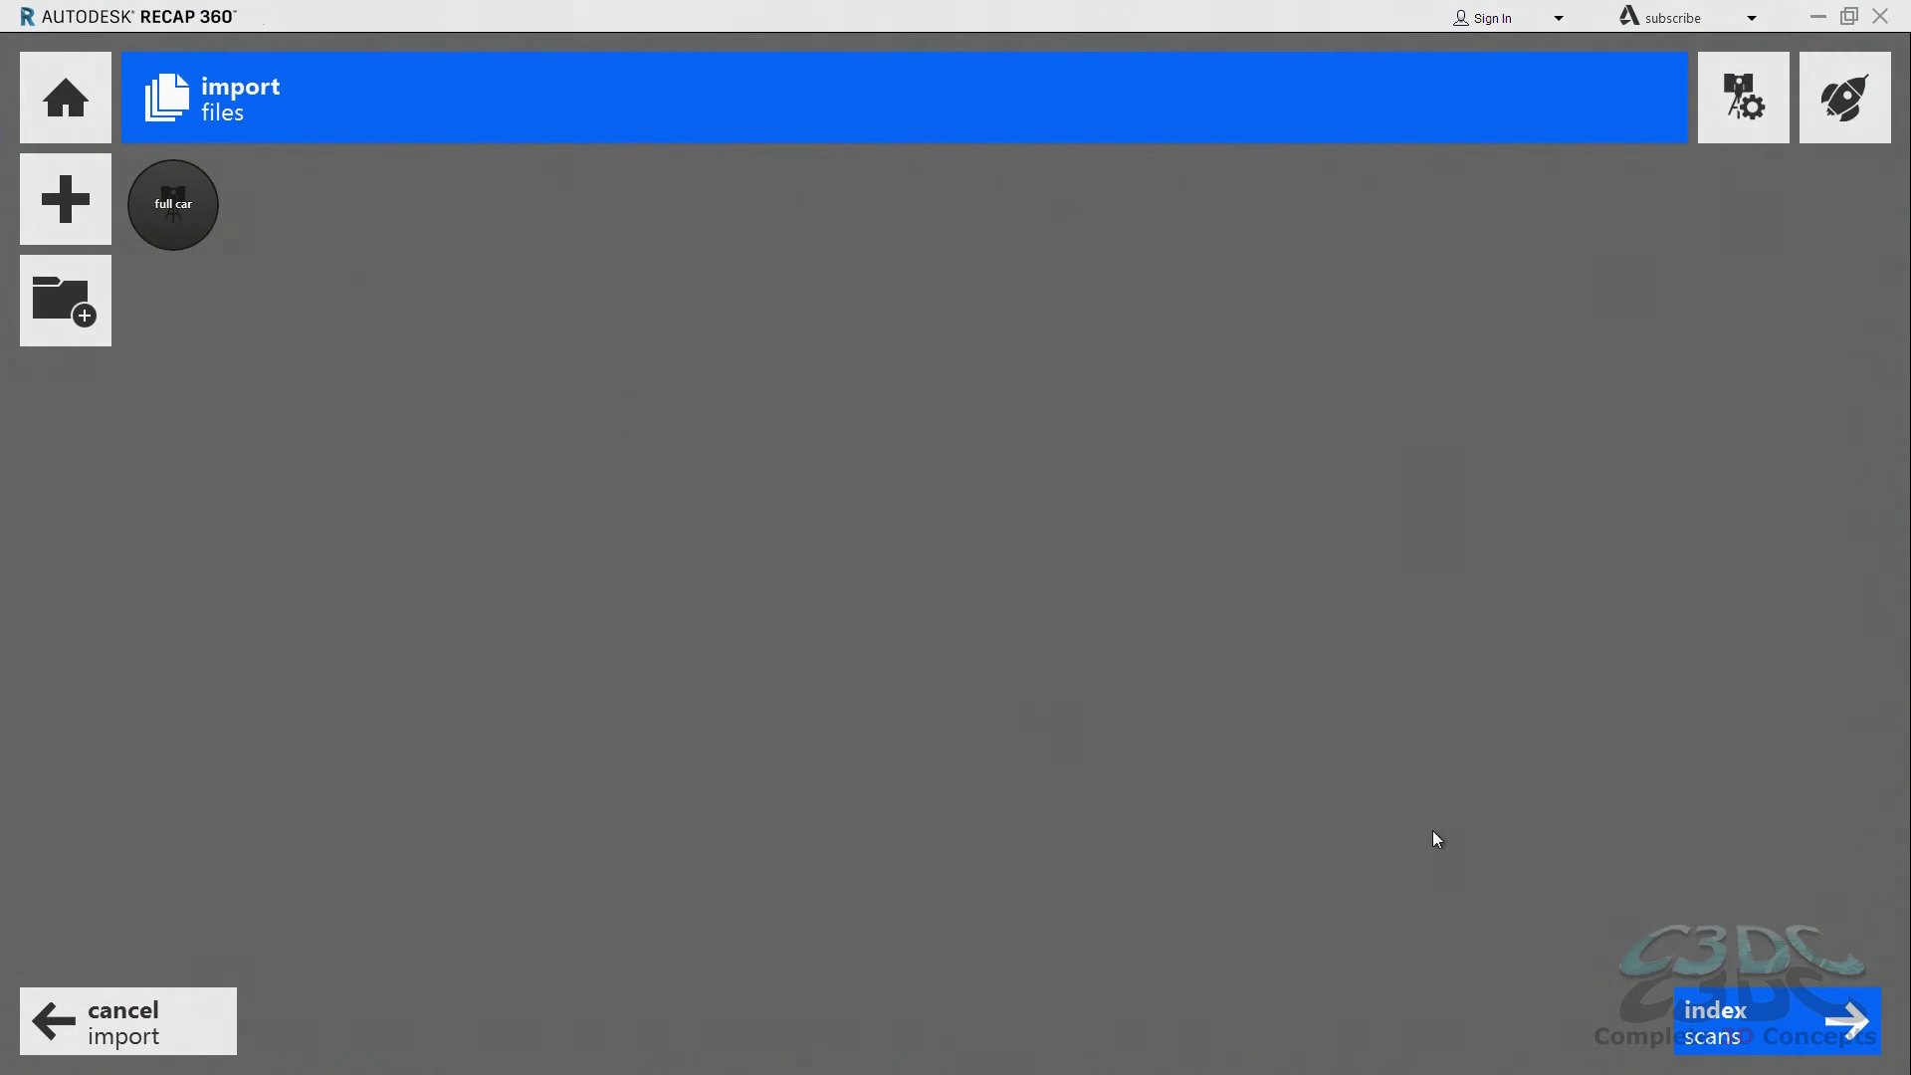
- Set the text import unit in the scan settings to 1 Millimeter
click(1744, 96)
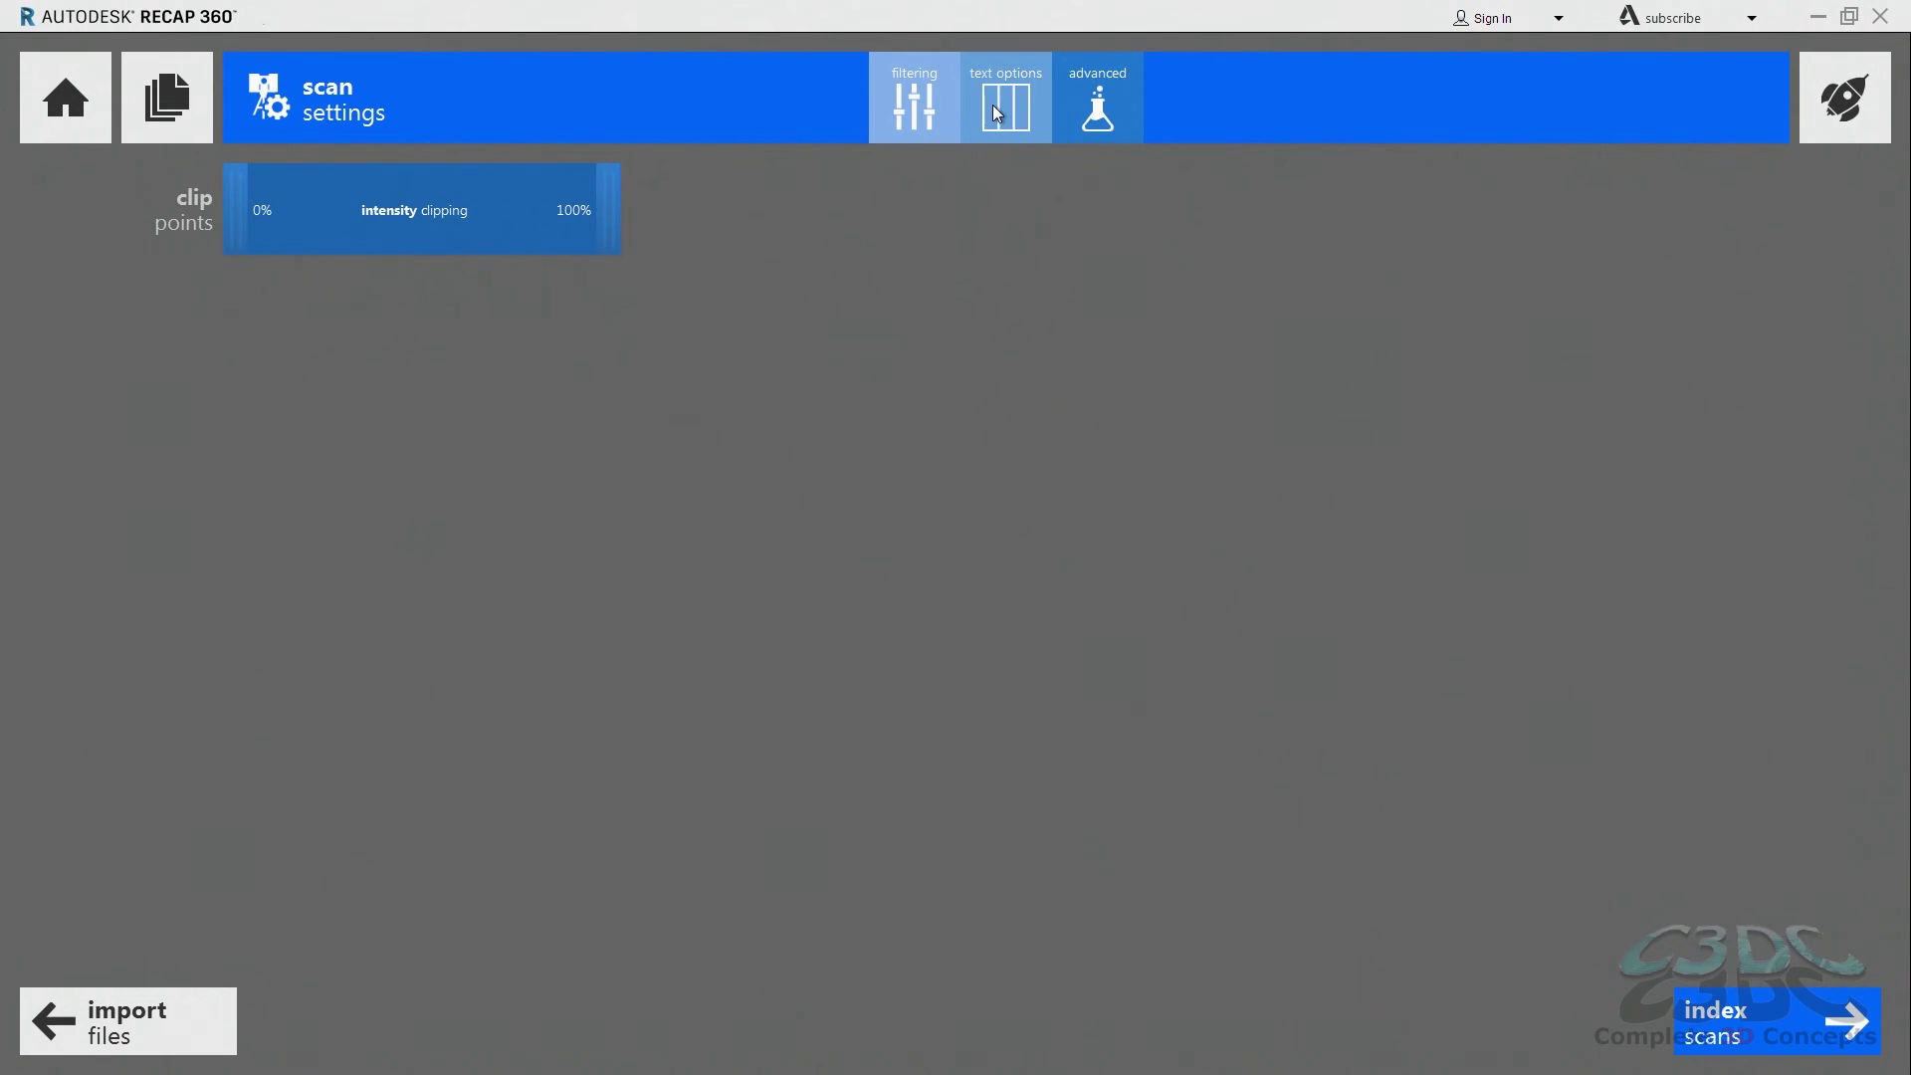
click(997, 112)
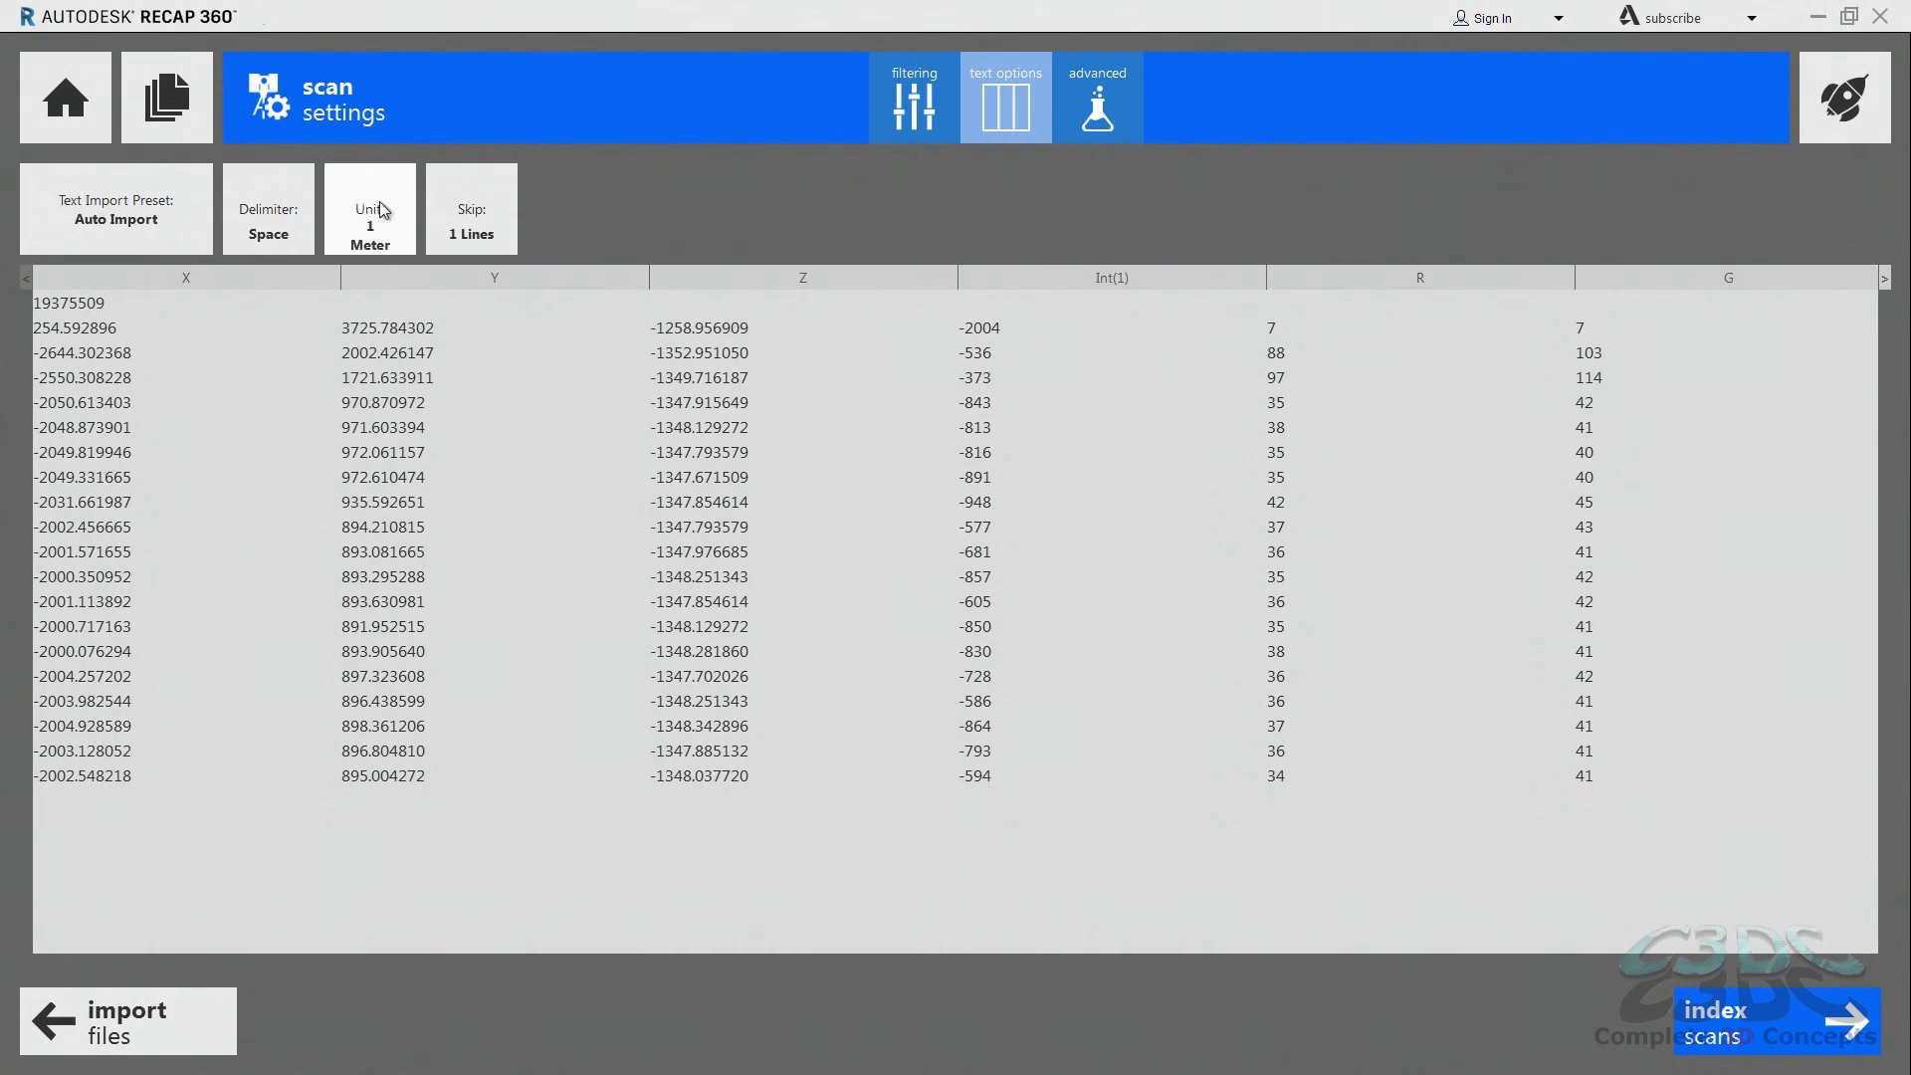
click(378, 207)
click(64, 310)
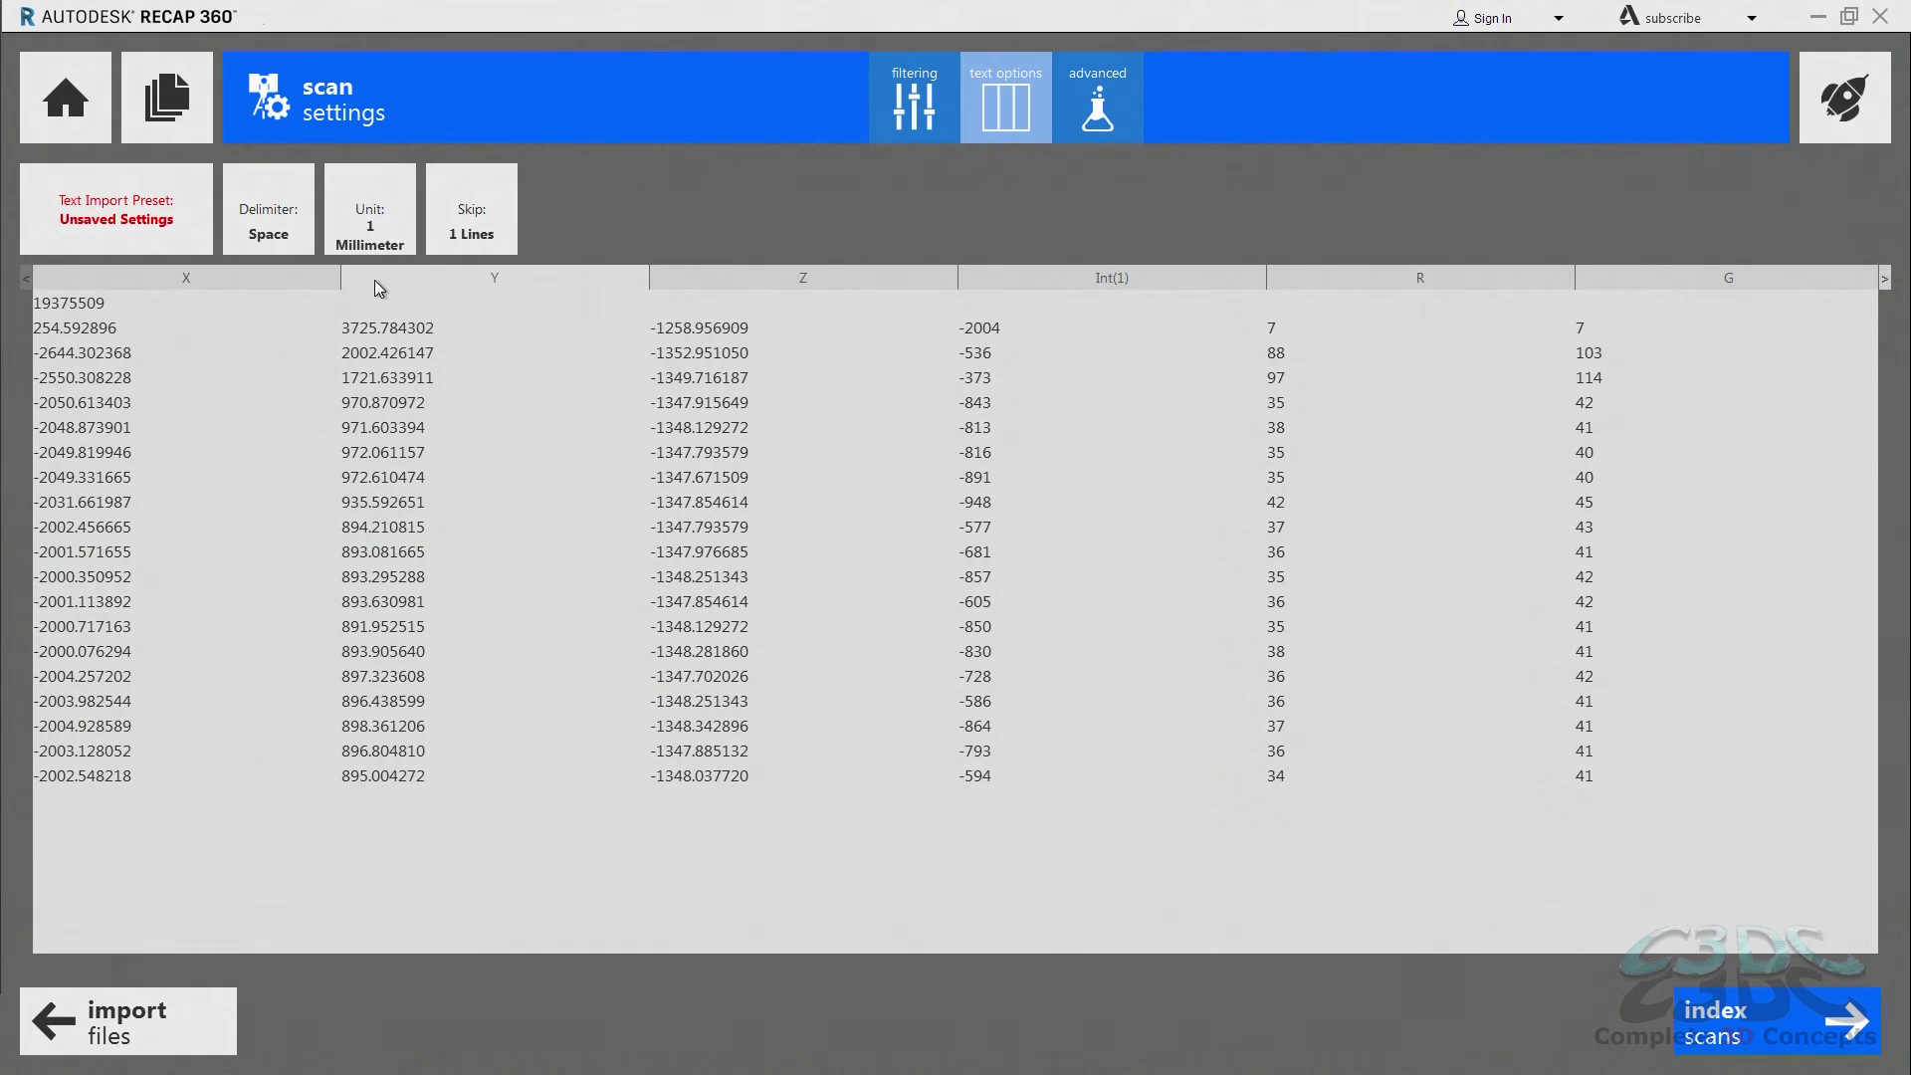
- Check the intensity clipping range, then try a 19 mm decimation grid and return it to 5 mm
click(910, 85)
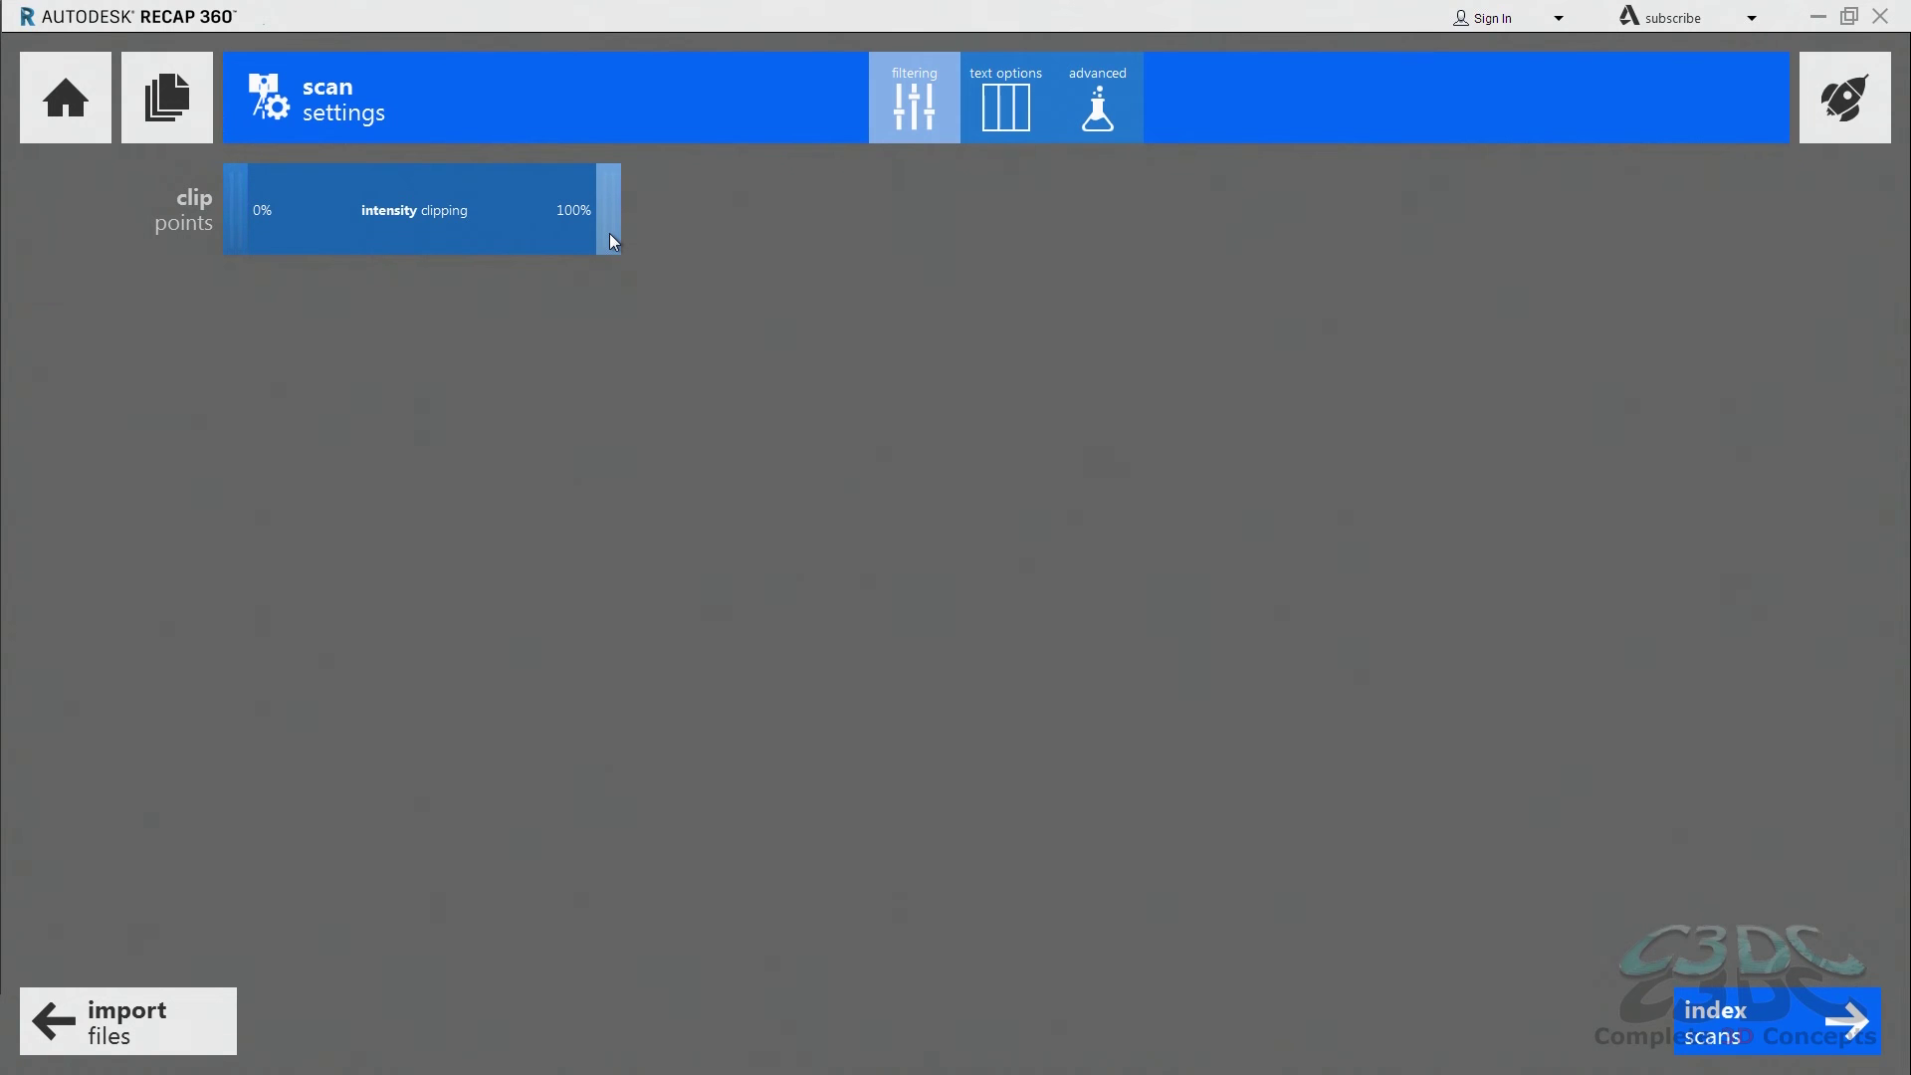
mouse_move(610, 237)
mouse_down()
mouse_move(426, 245)
mouse_move(616, 247)
mouse_up()
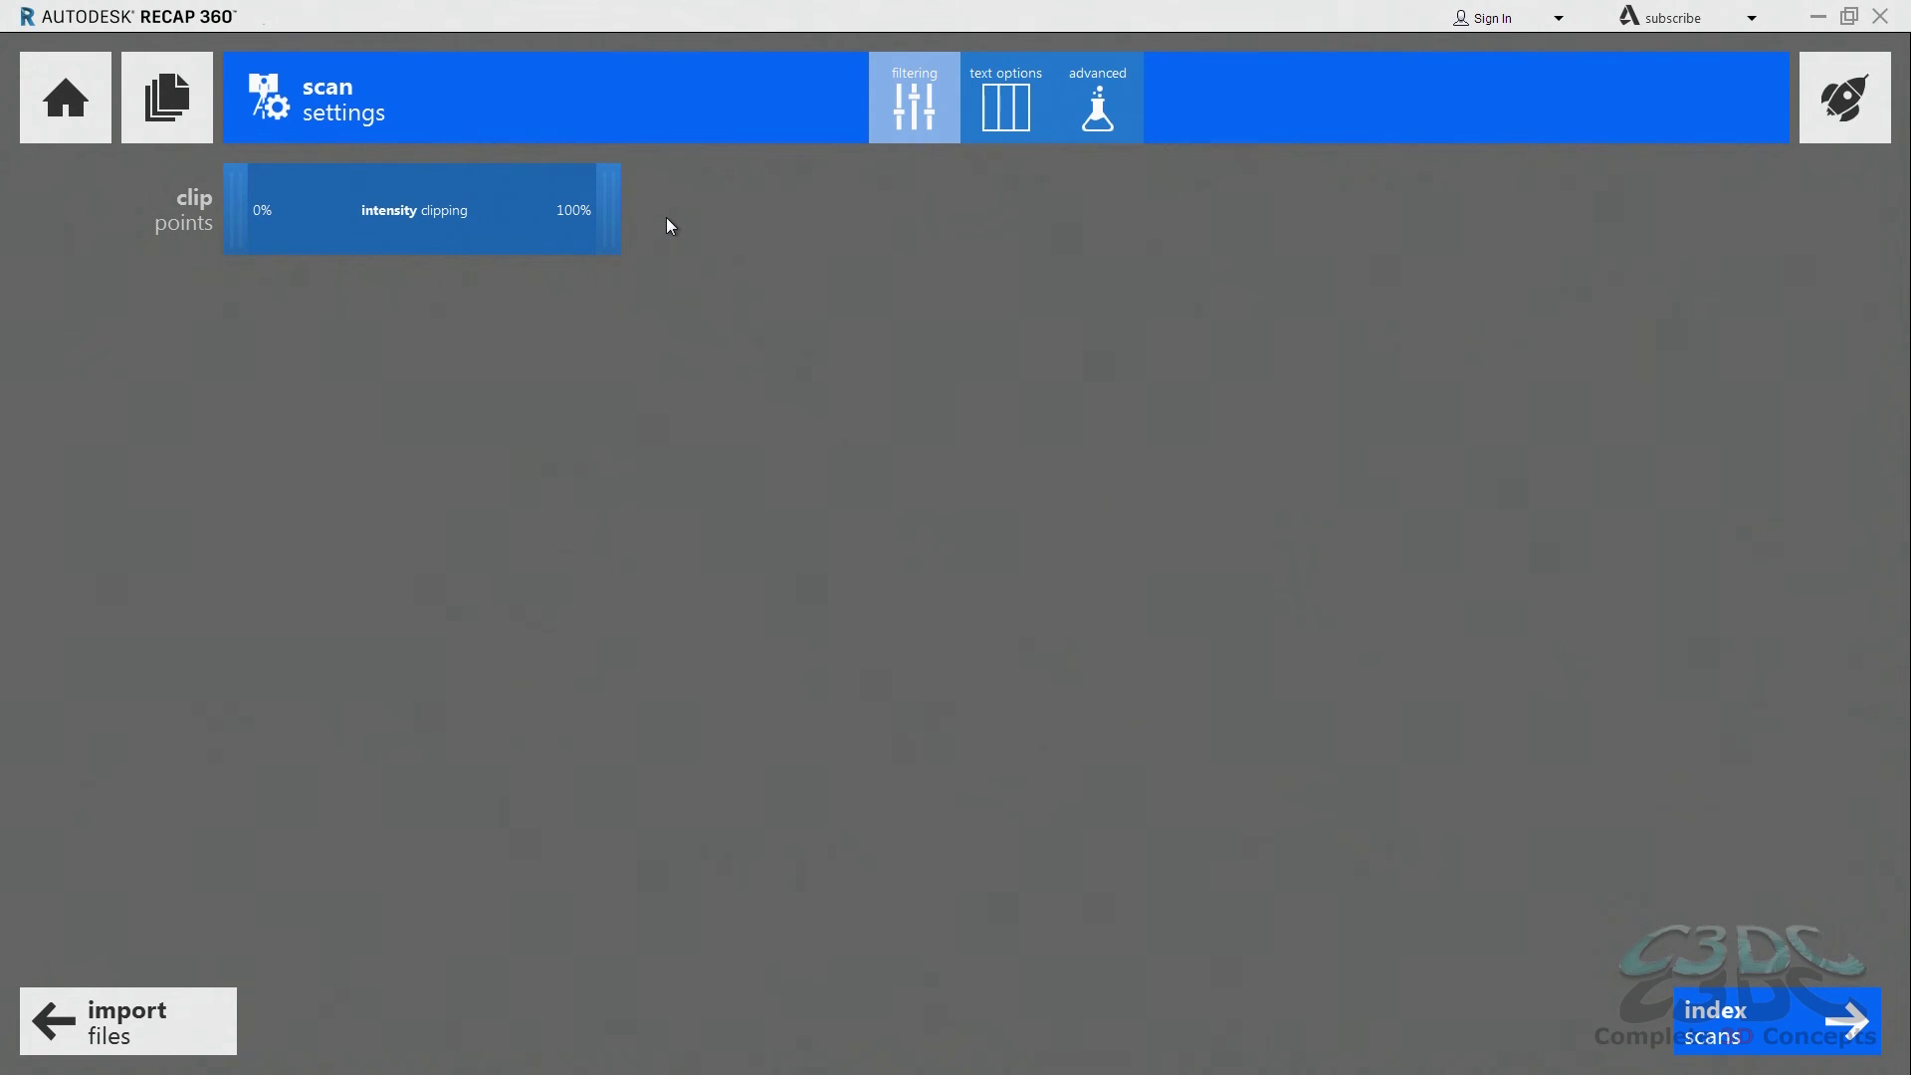
click(1098, 90)
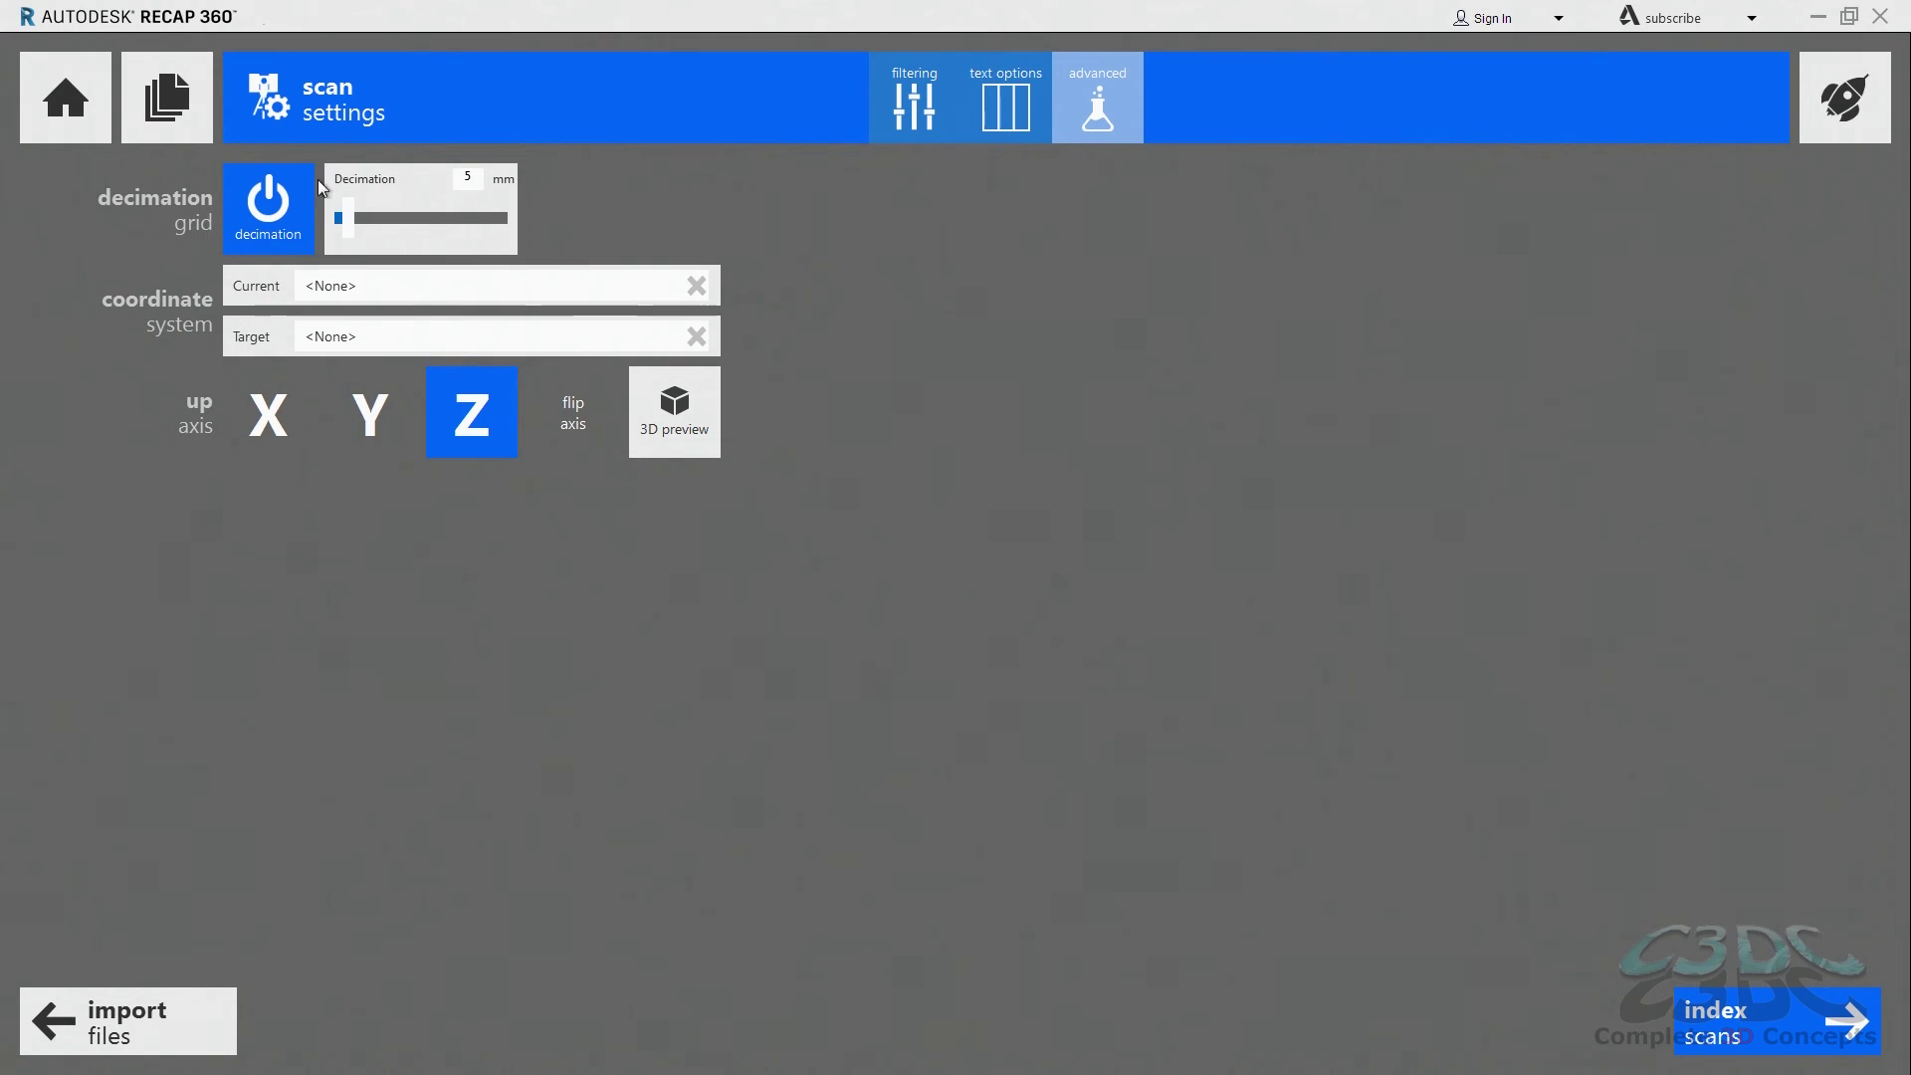
drag(351, 228, 372, 223)
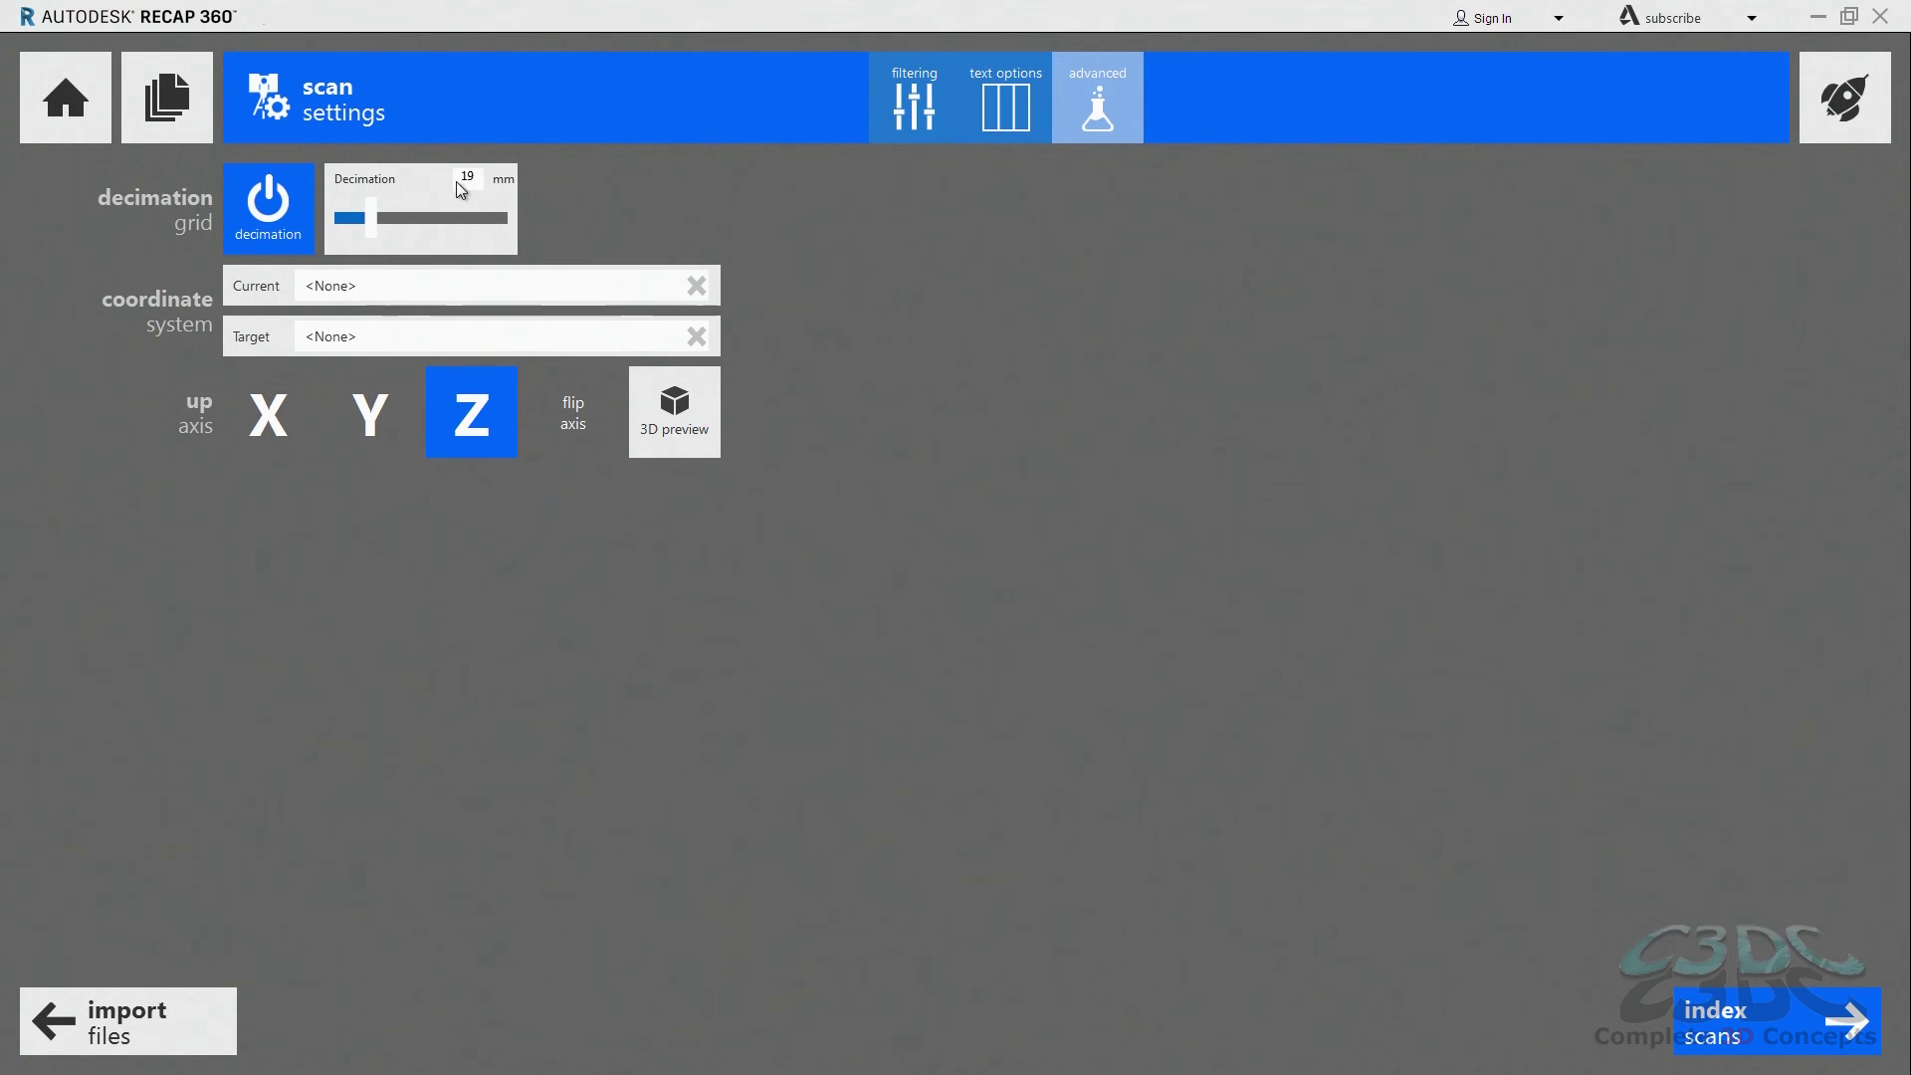
drag(368, 227, 353, 228)
drag(346, 227, 345, 226)
- Look through the available coordinate systems for the scan's current coordinate system without choosing one
click(388, 291)
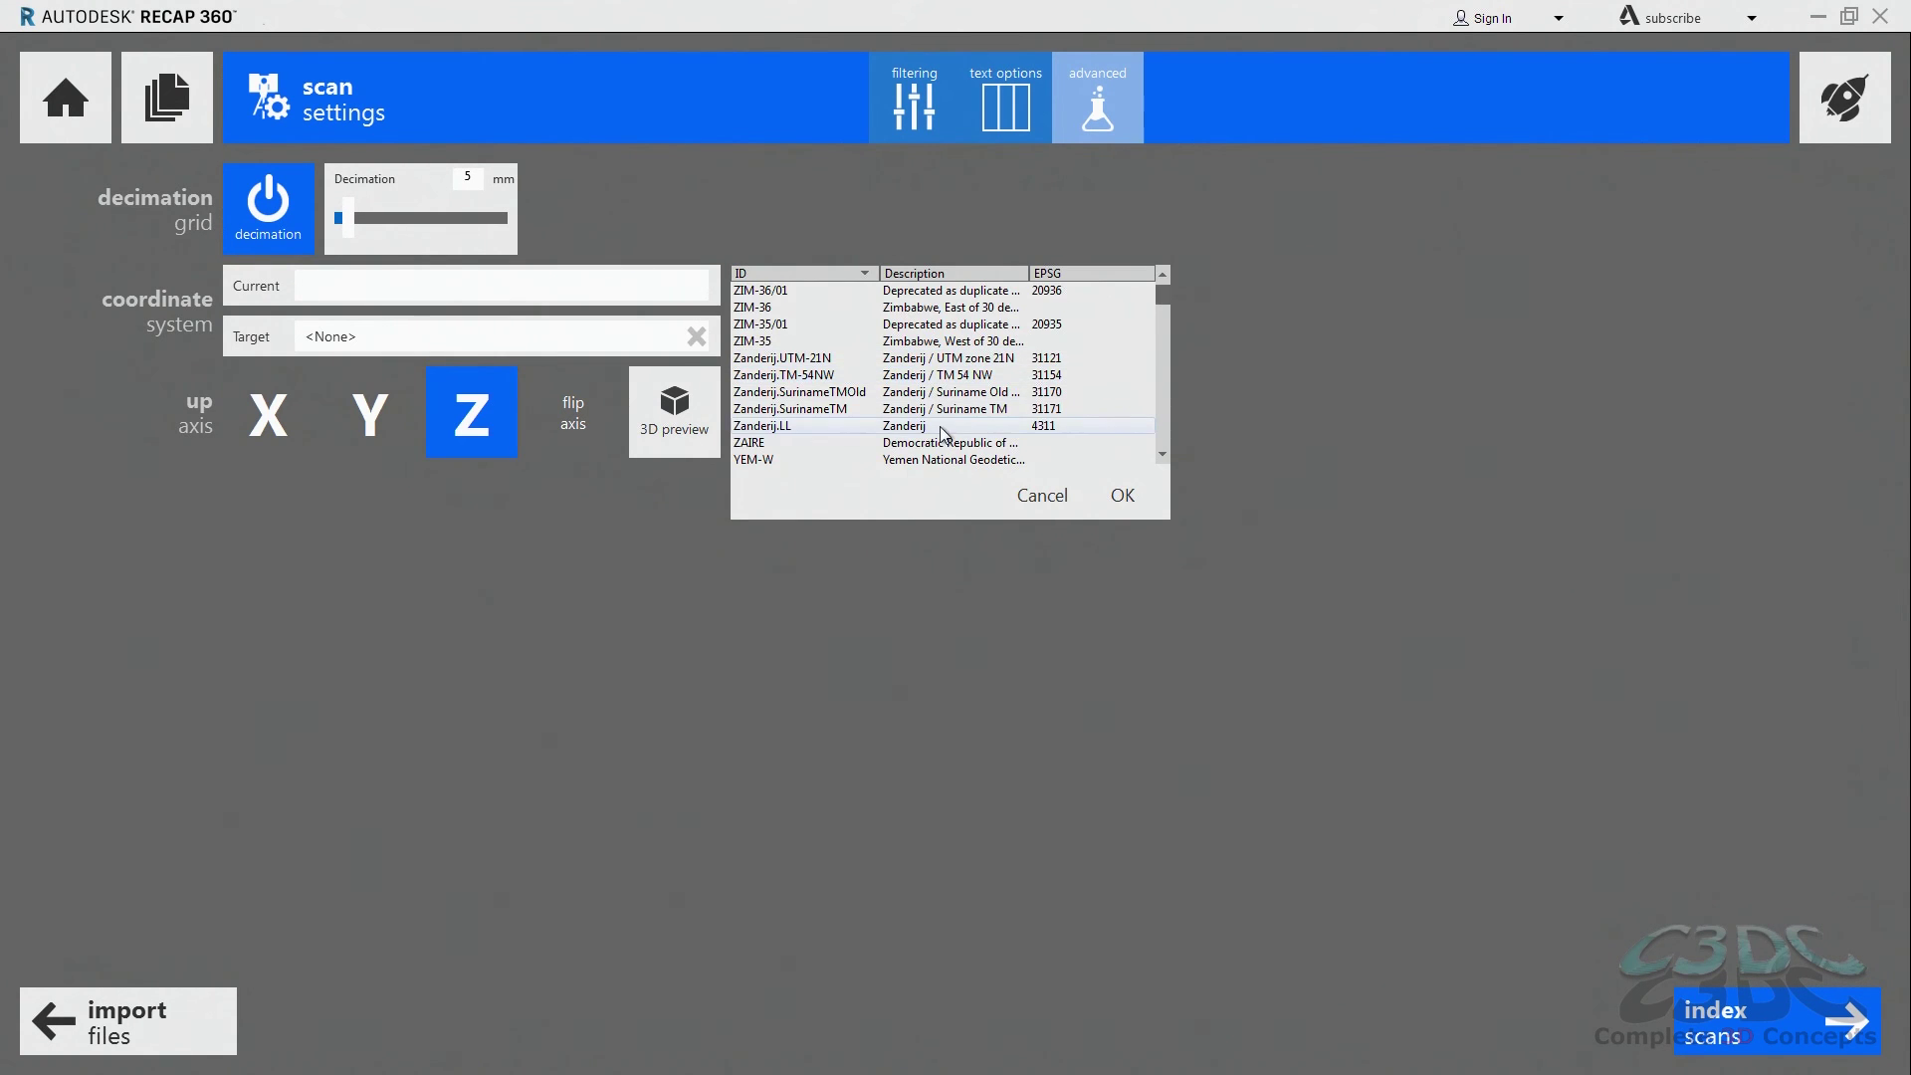
scroll(962, 401, up, 4)
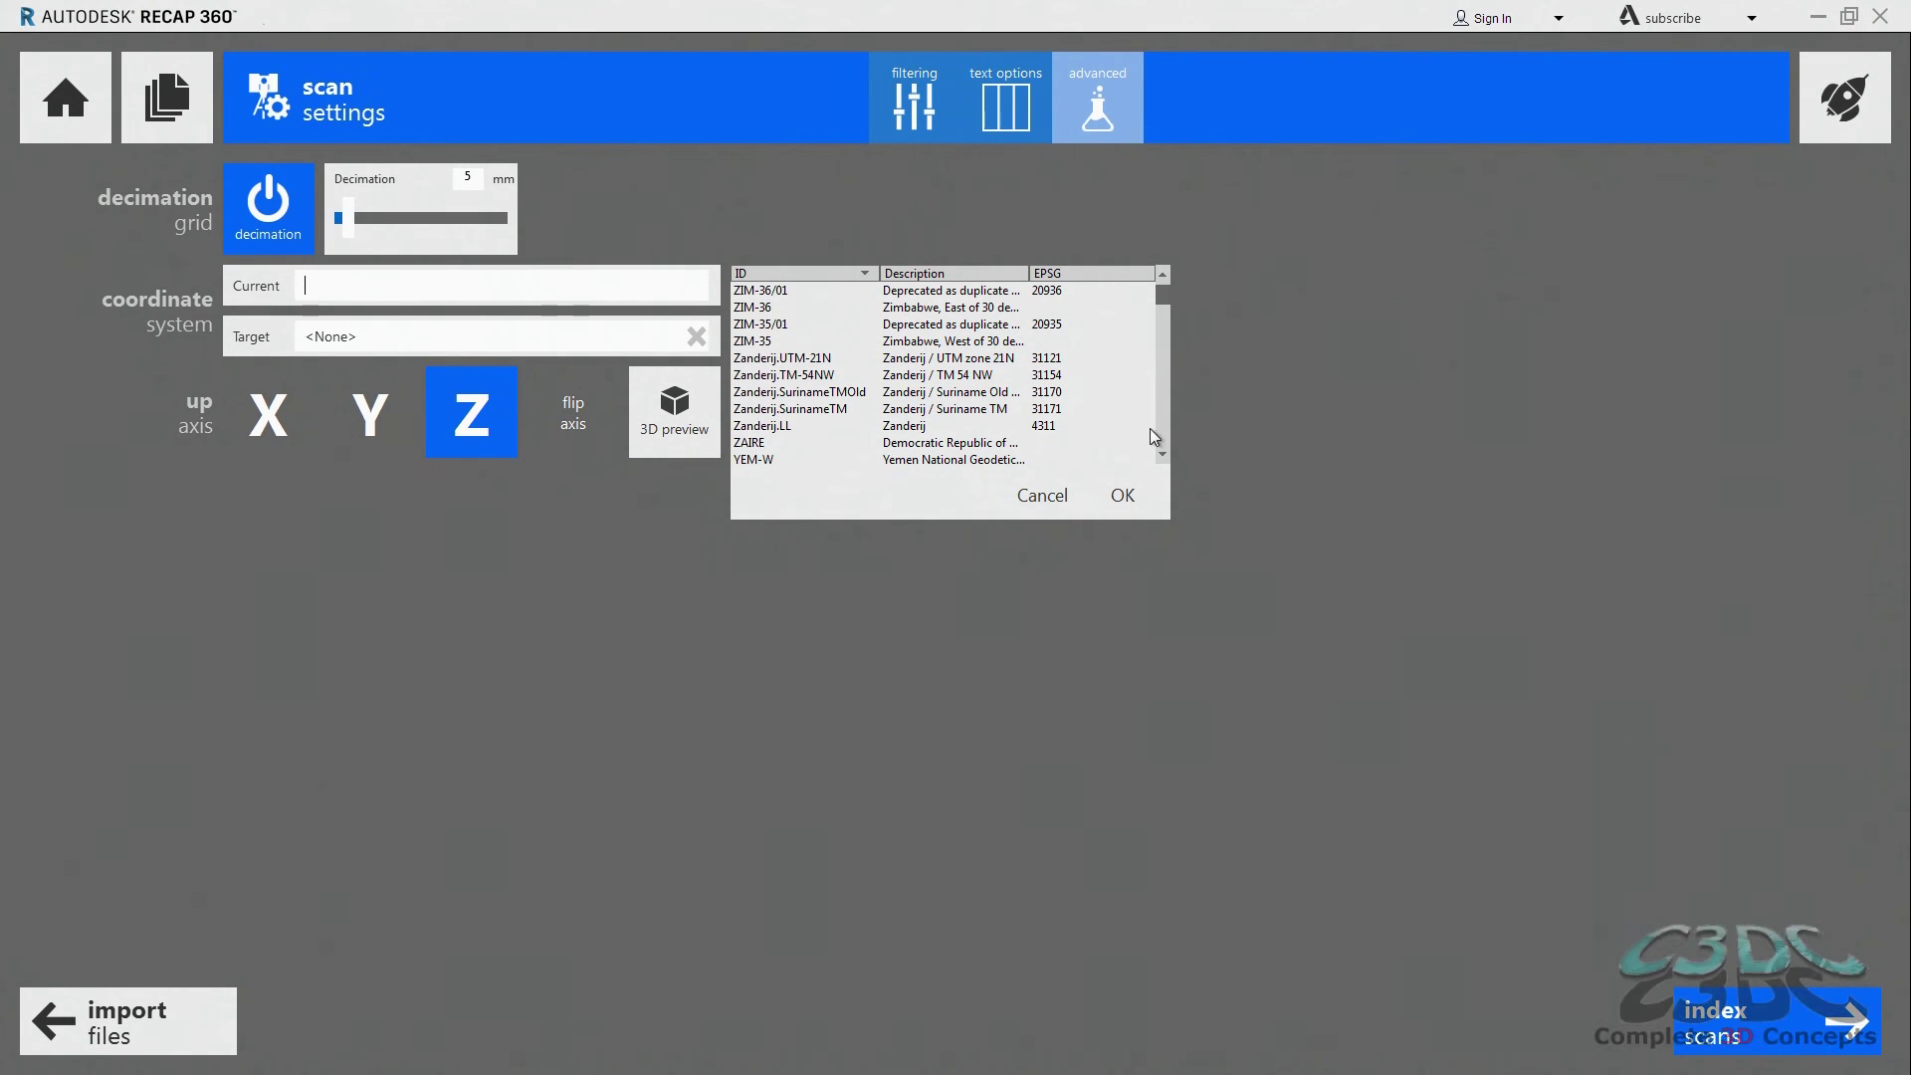
key(Escape)
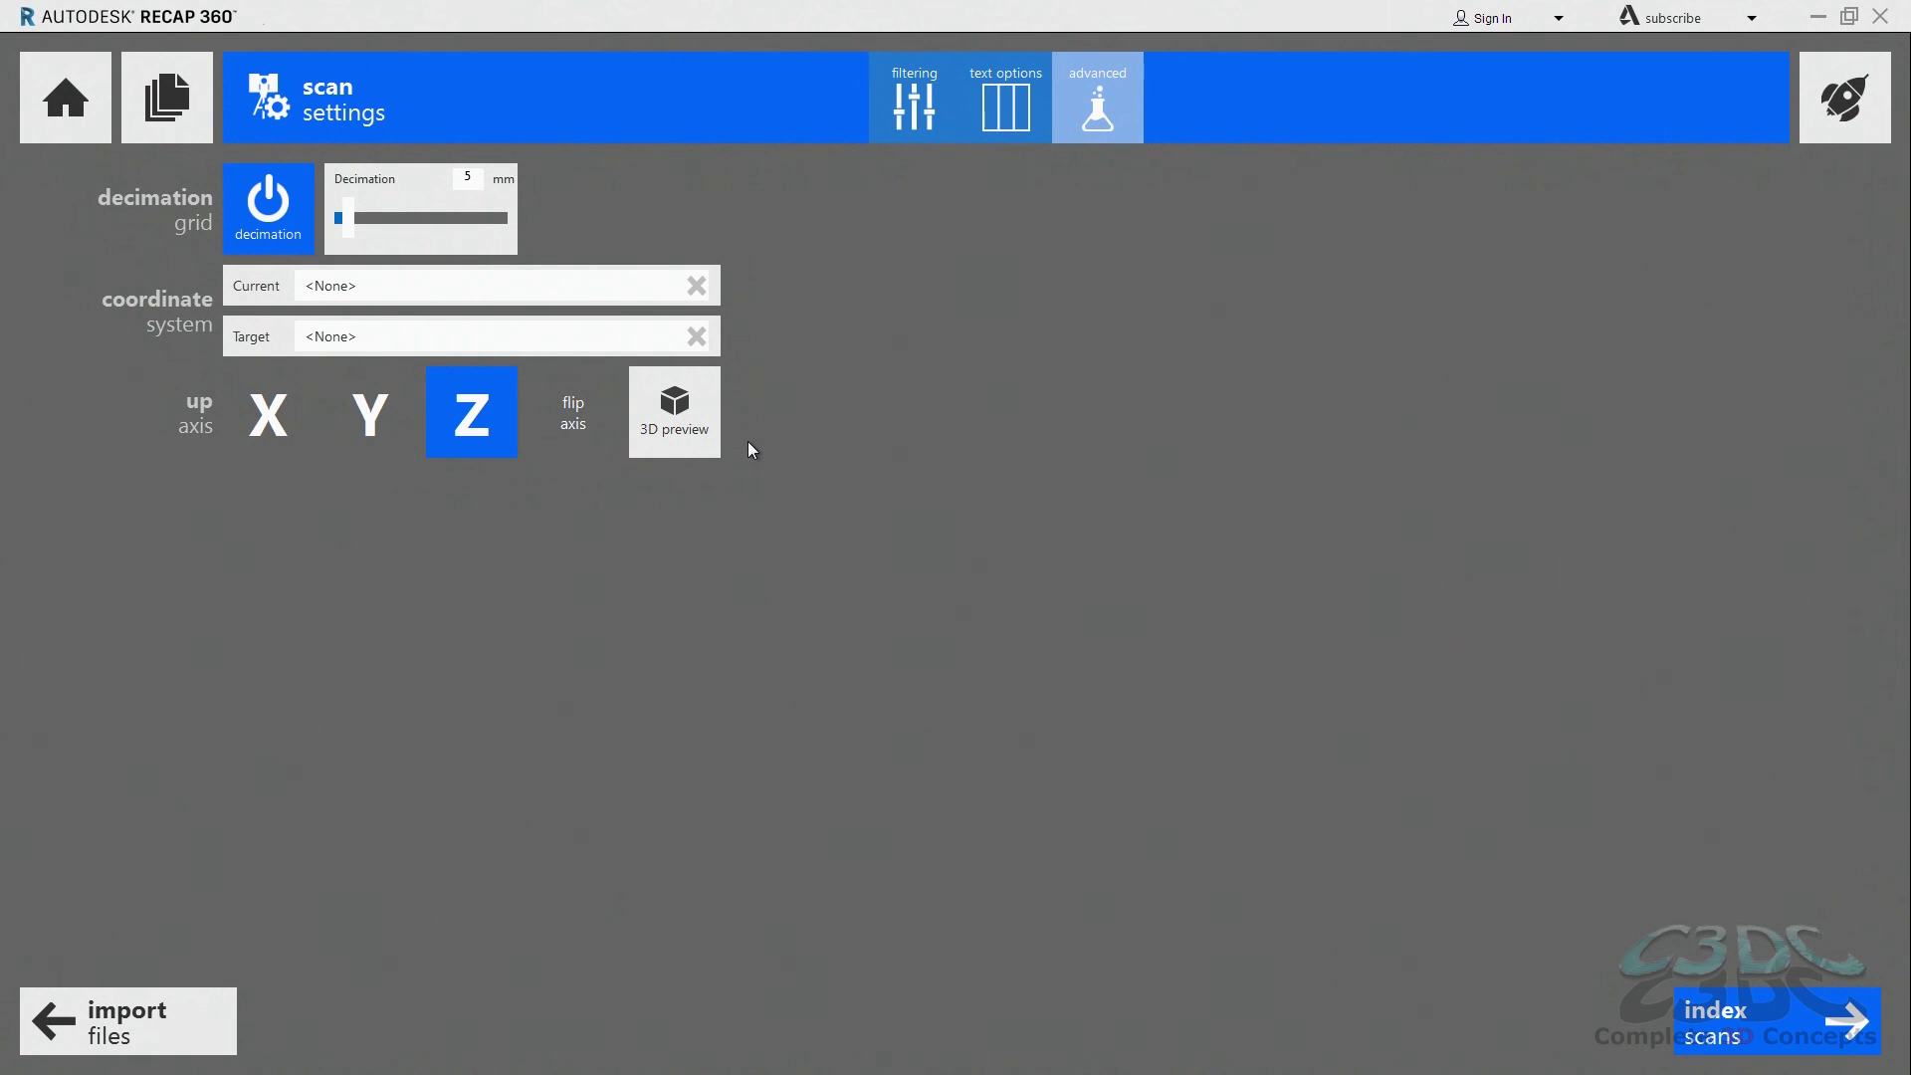
- Index the full car scan and launch the project to view the car's point cloud
click(189, 103)
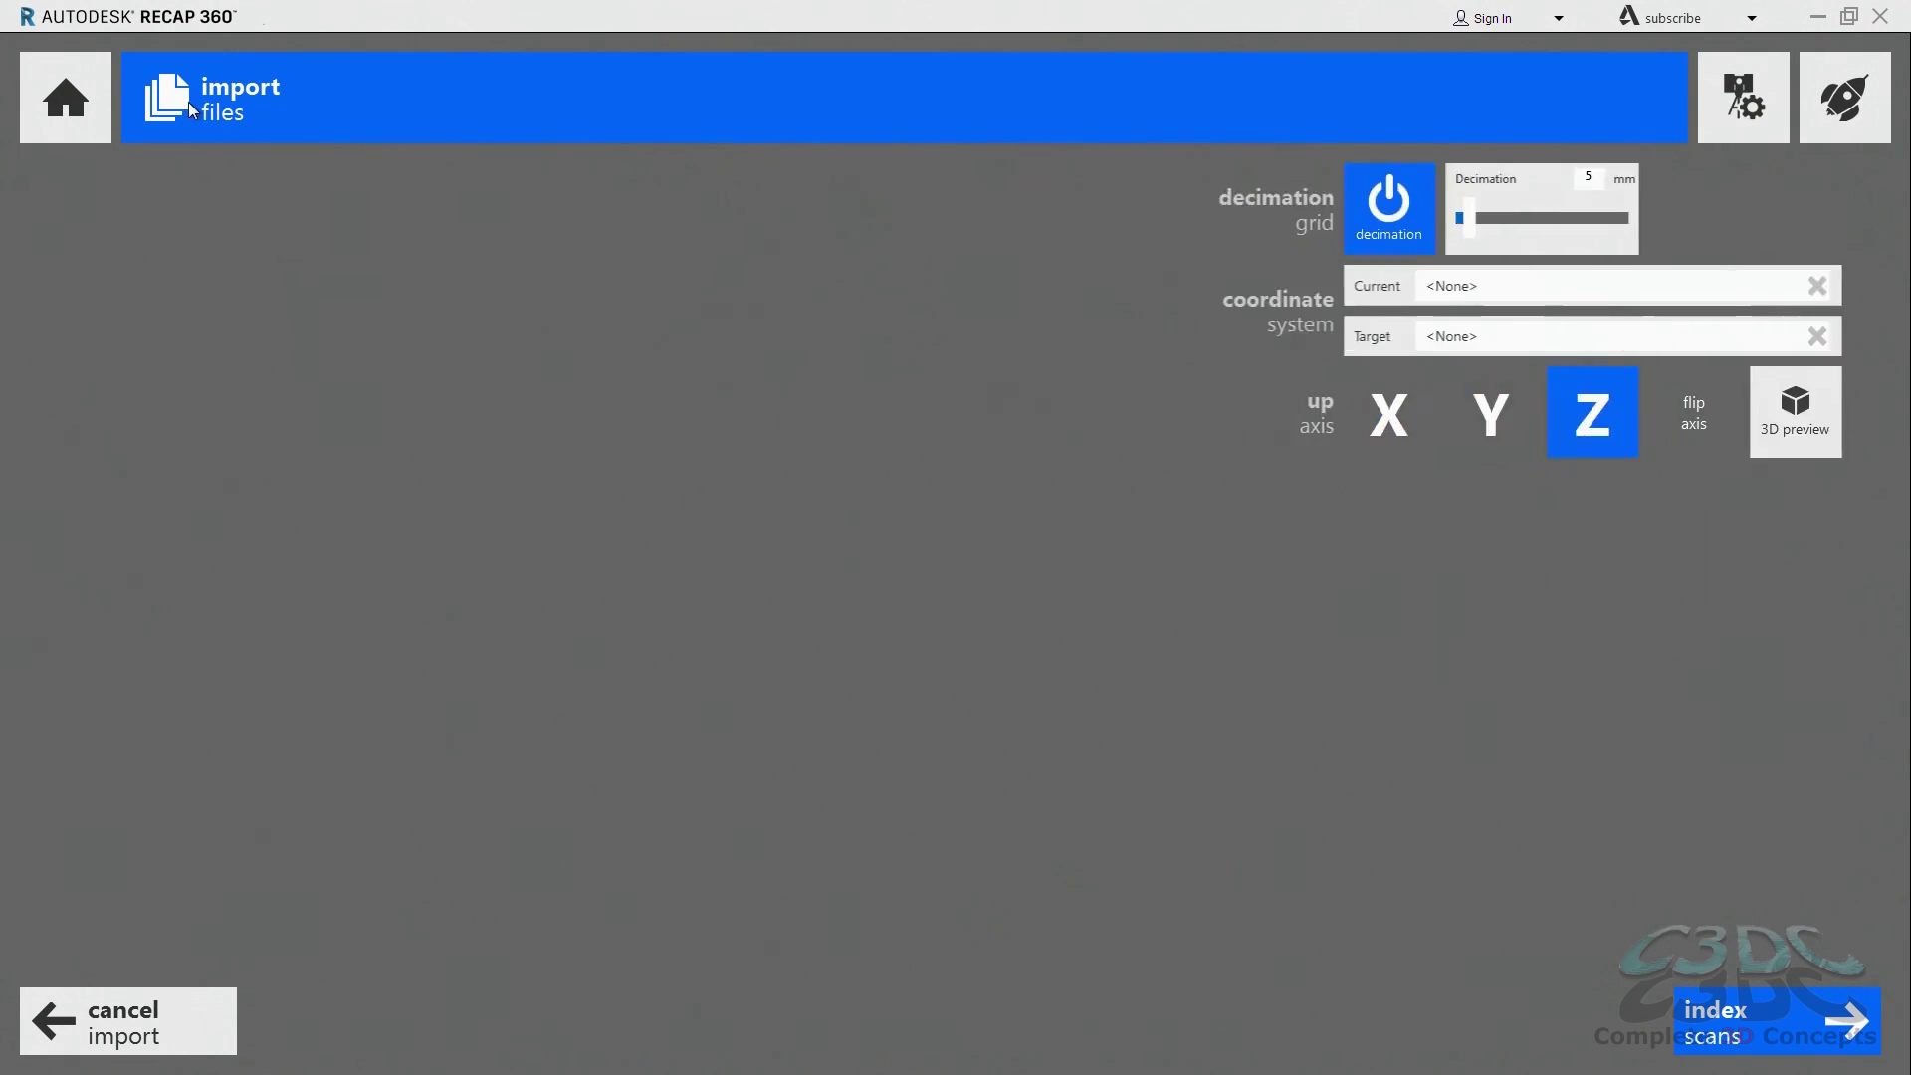
click(1712, 1007)
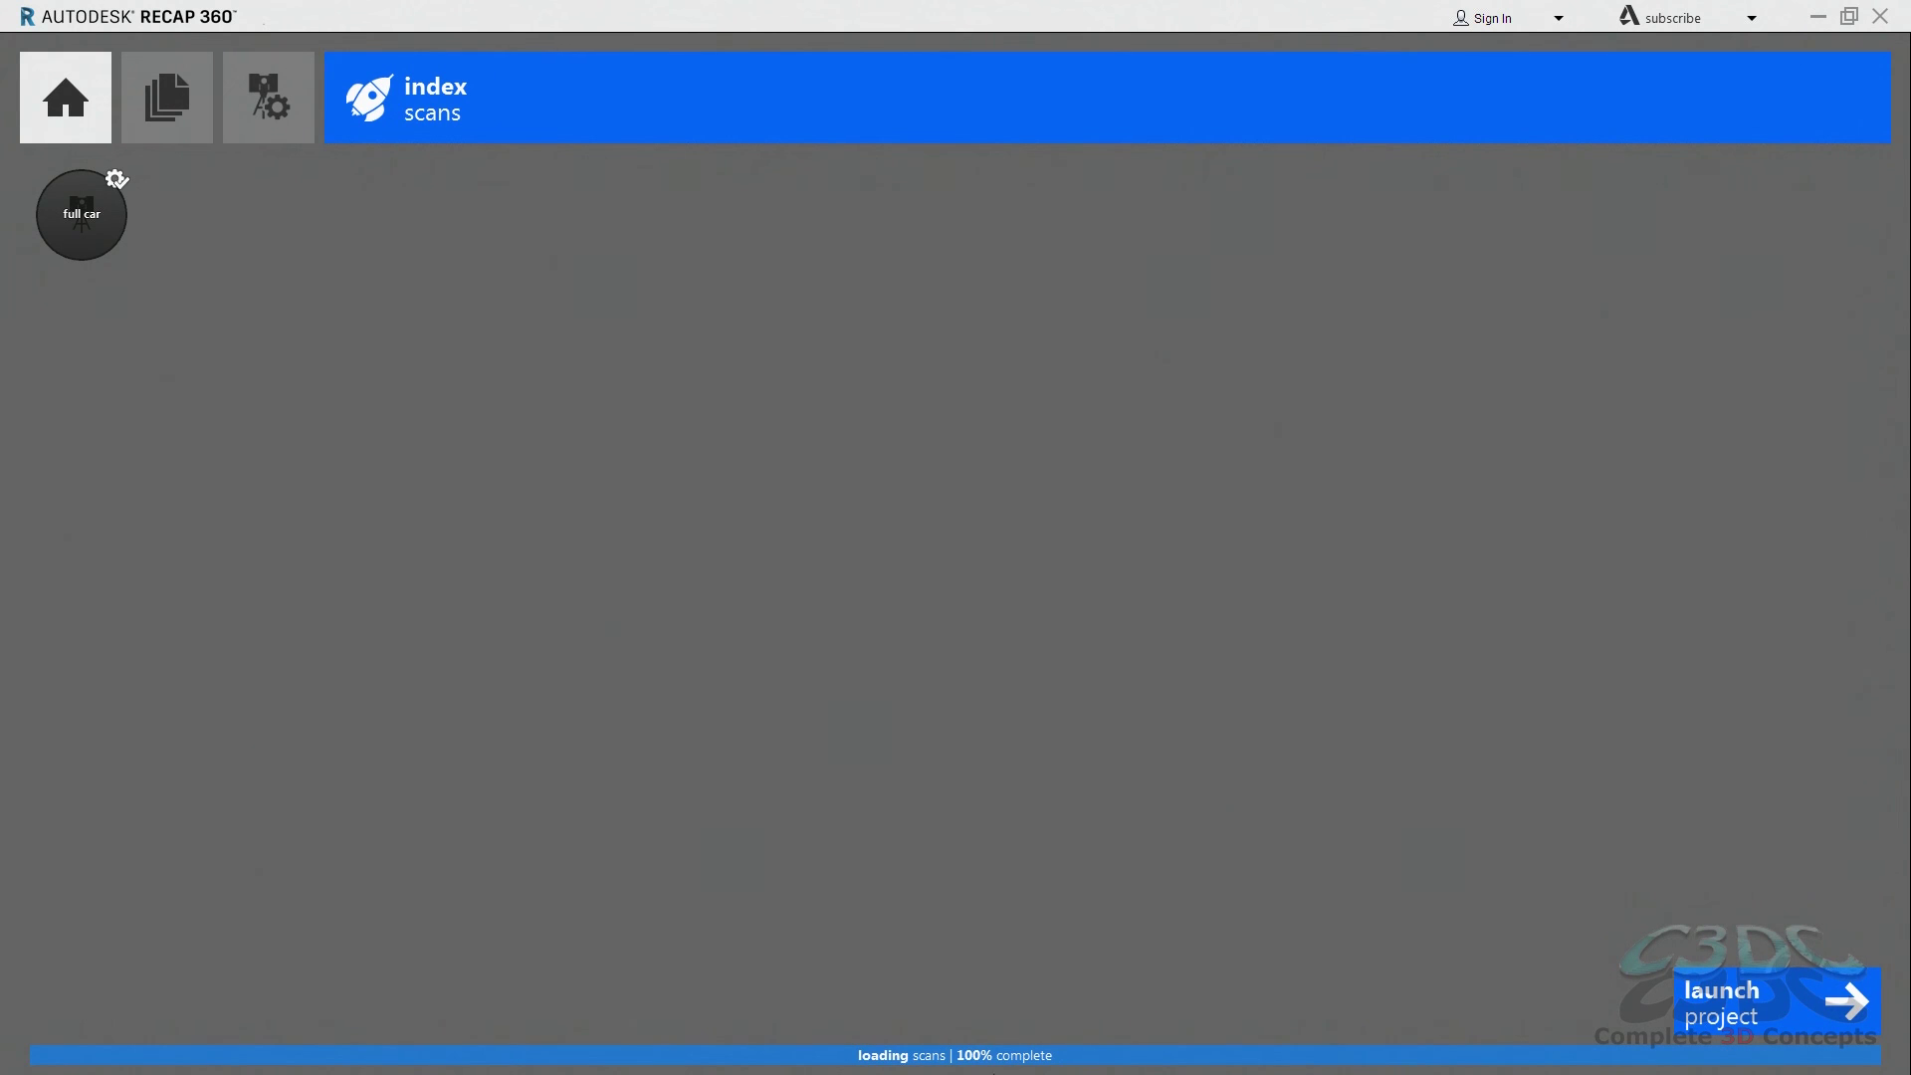
click(1717, 995)
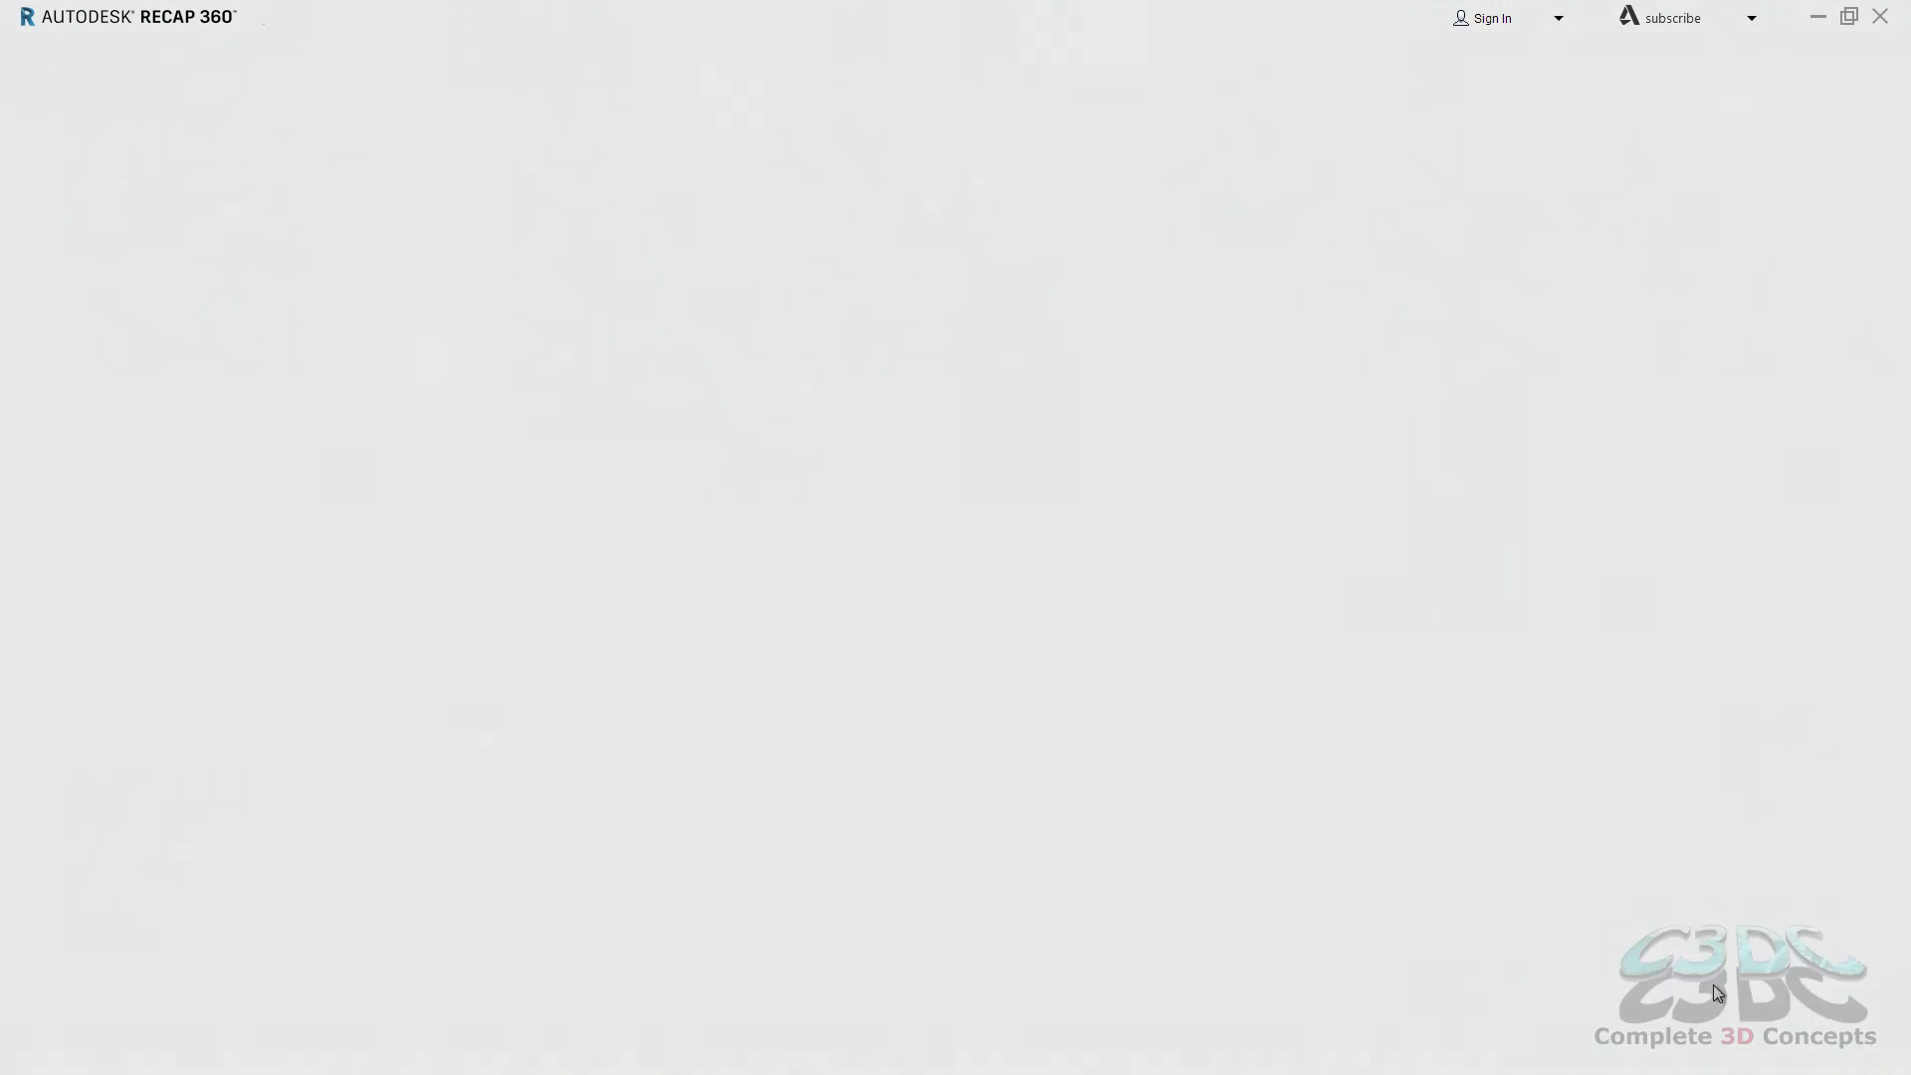
right_drag(983, 739, 1028, 713)
right_drag(886, 736, 1069, 717)
right_drag(802, 717, 649, 578)
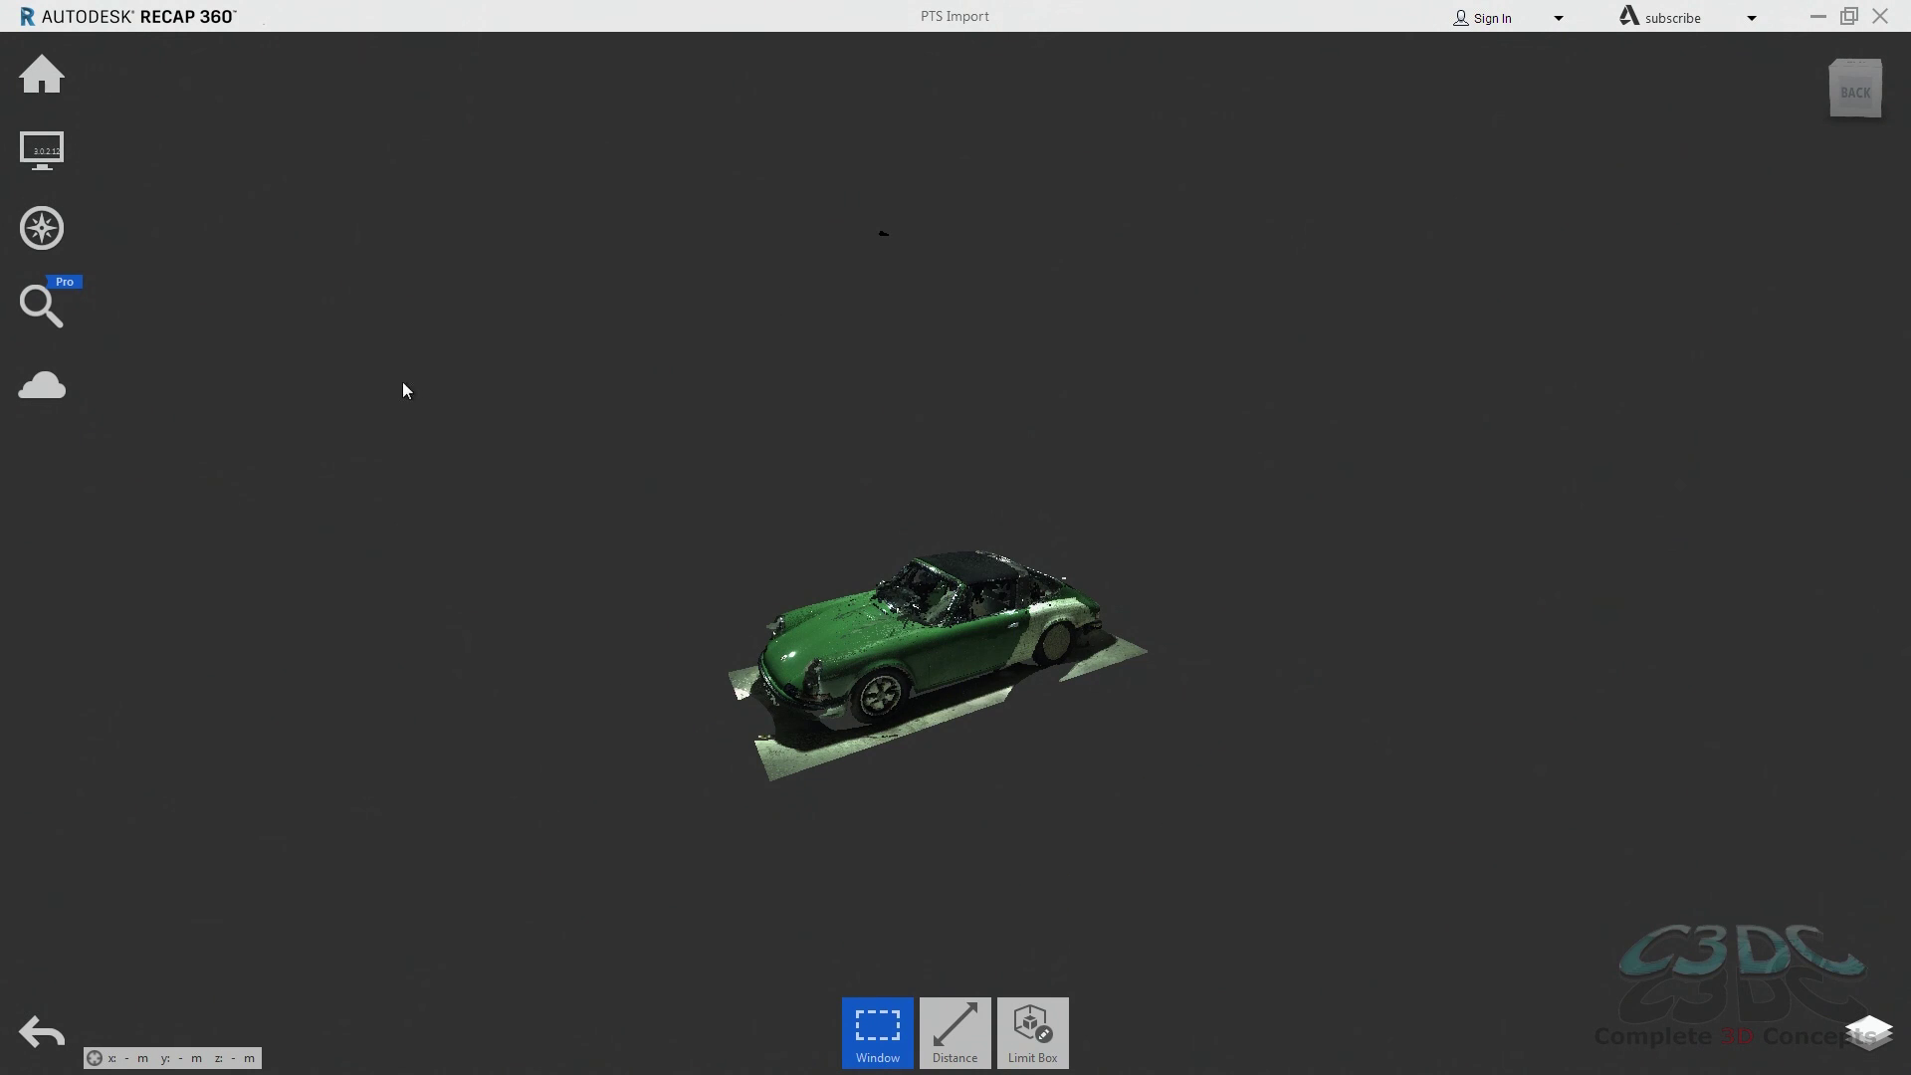
- Save the PTS Import project
mouse_move(49, 66)
mouse_move(119, 79)
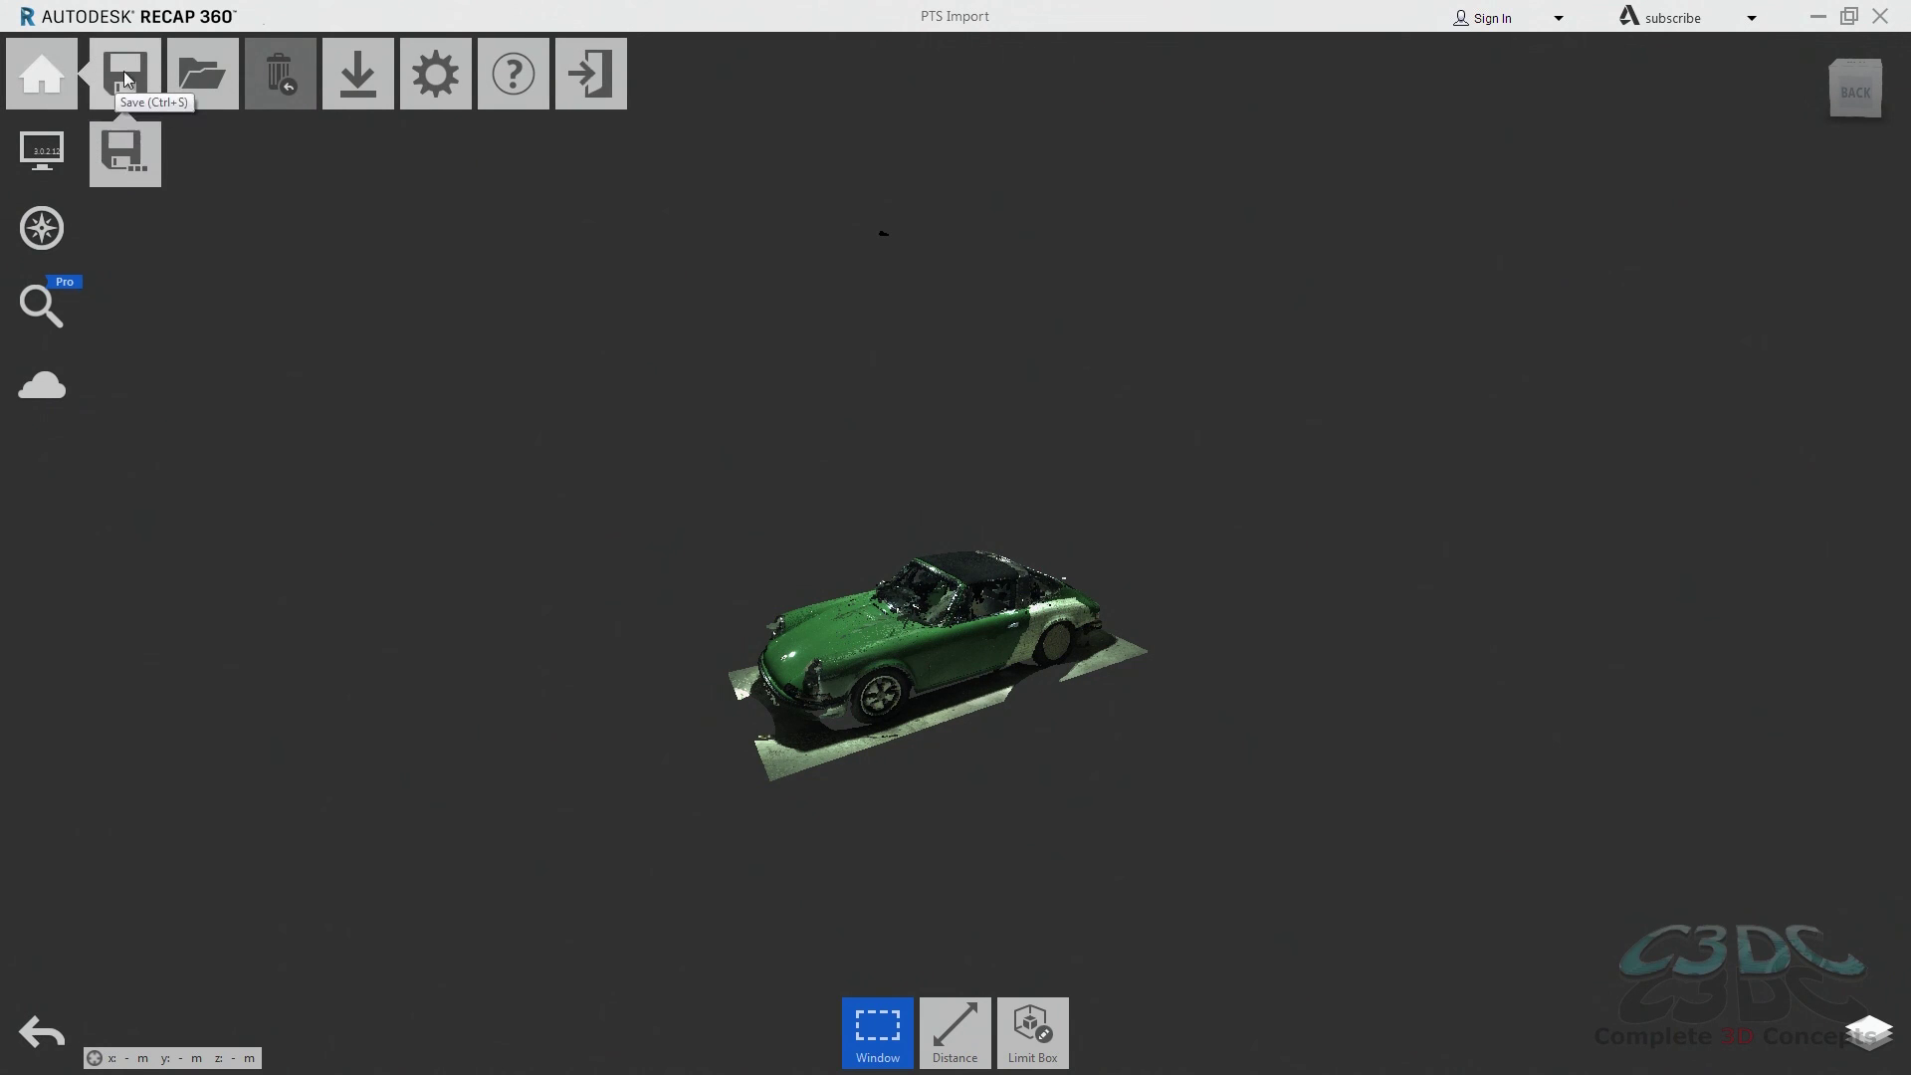